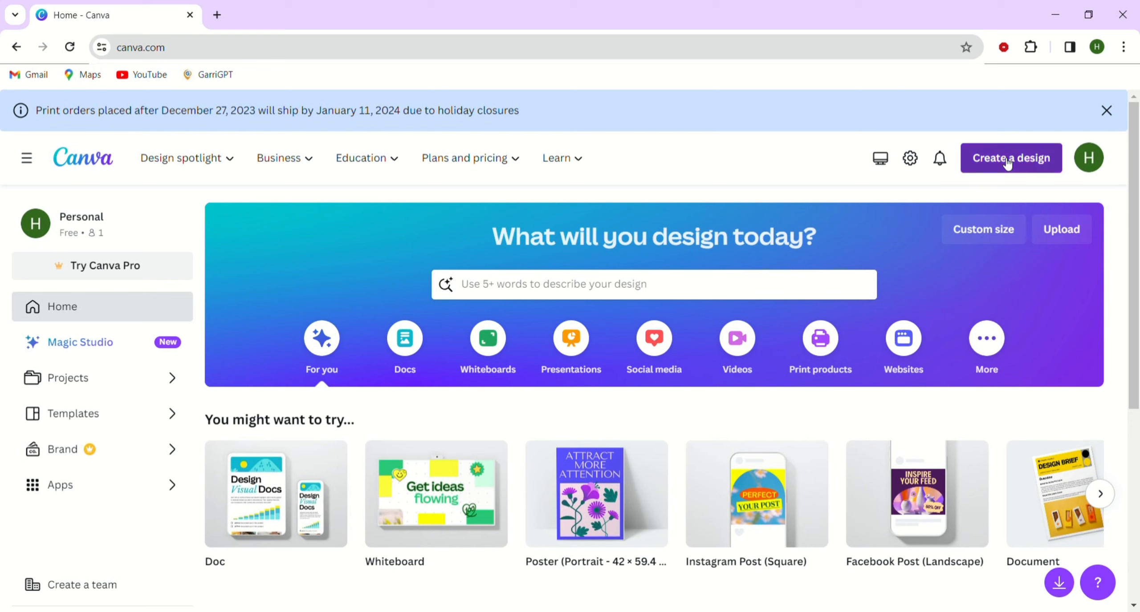
Create a square Instagram Post design and extend it to three blank pages.
click(1007, 161)
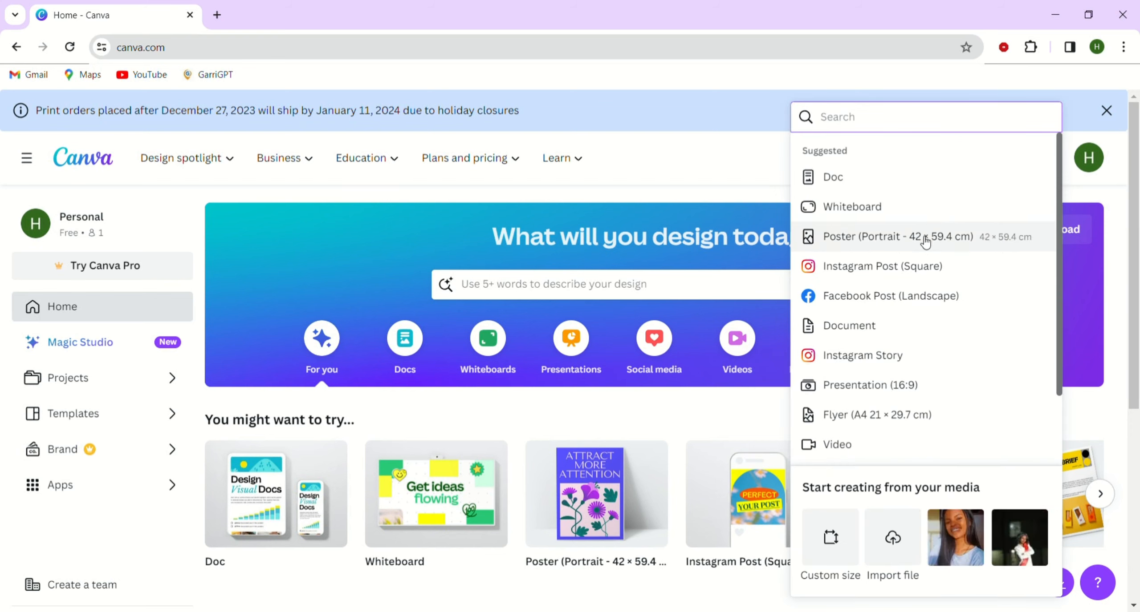
click(926, 266)
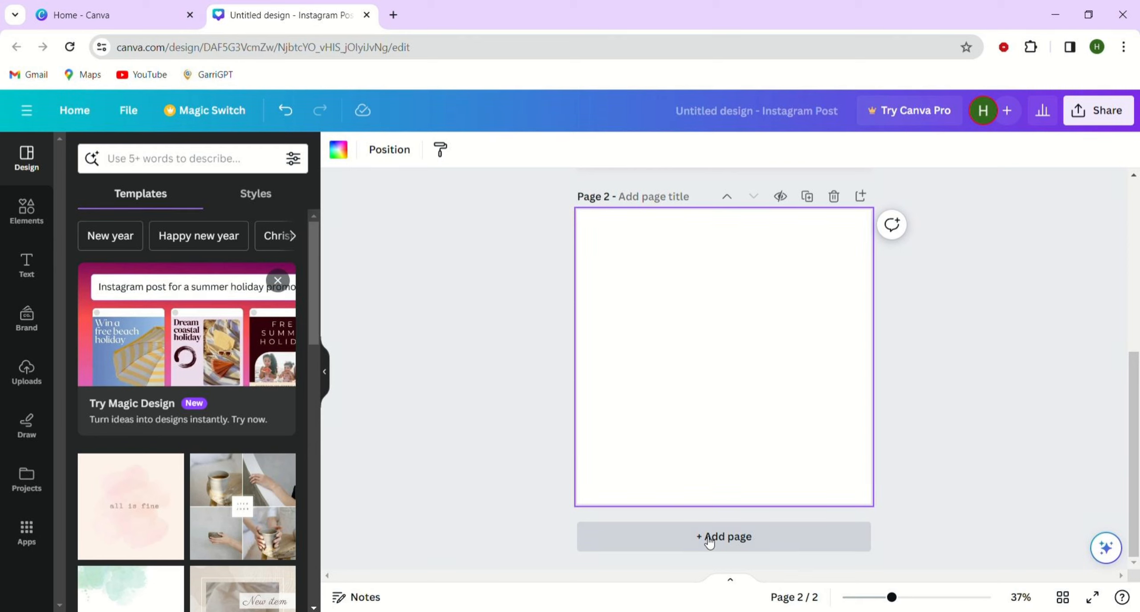
click(709, 538)
scroll(671, 330, up, 3)
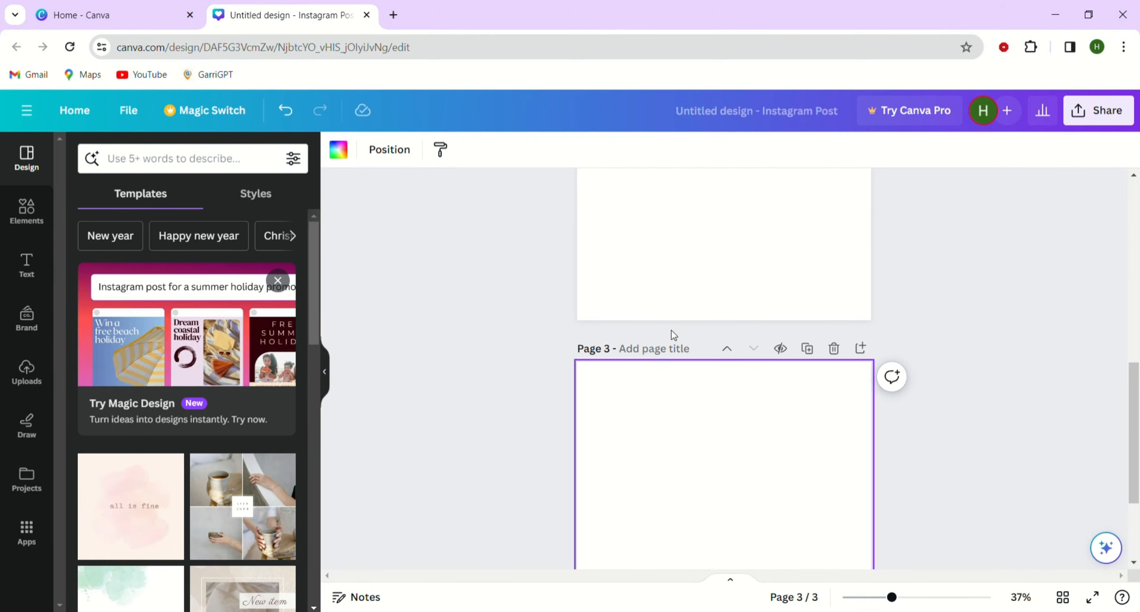
scroll(671, 332, up, 10)
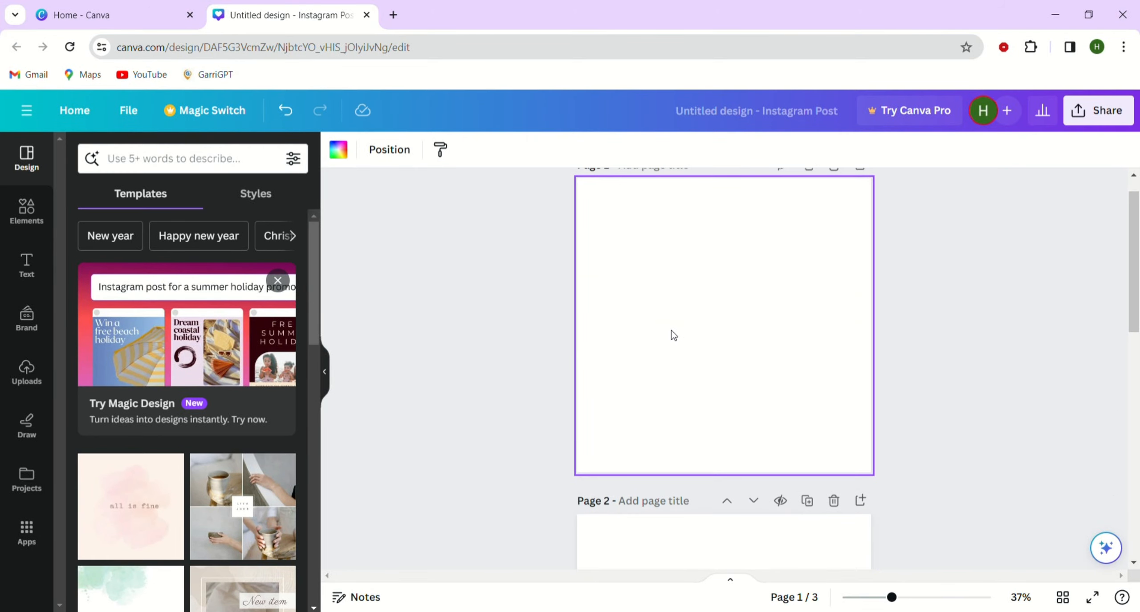
Search Google Images for "quotes" in a new browser tab, narrow the images to short quotes and look through them.
click(391, 16)
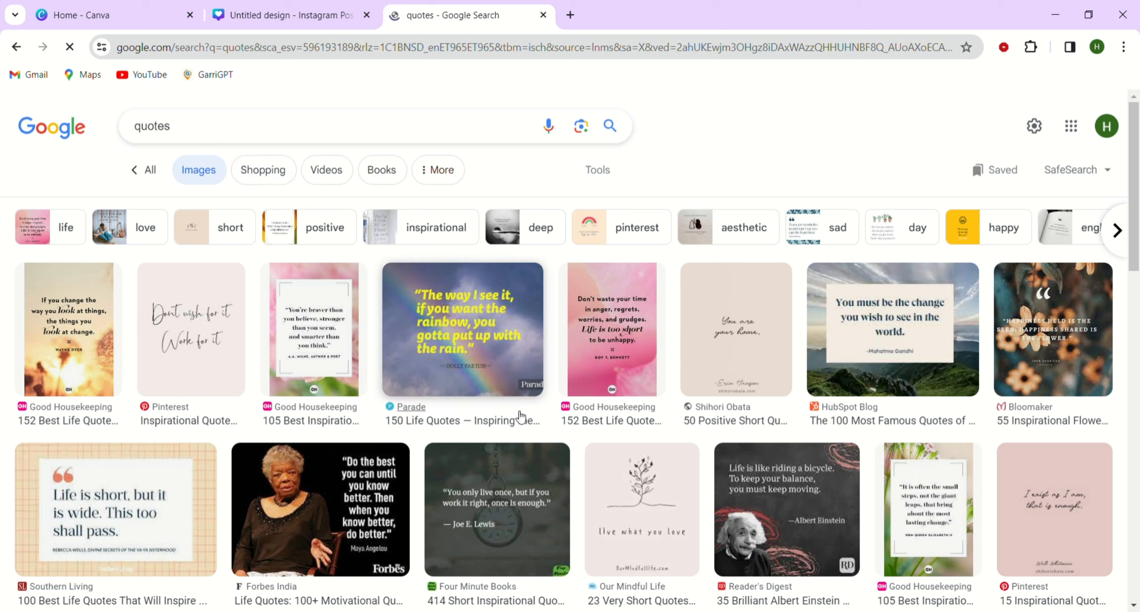
scroll(502, 451, down, 5)
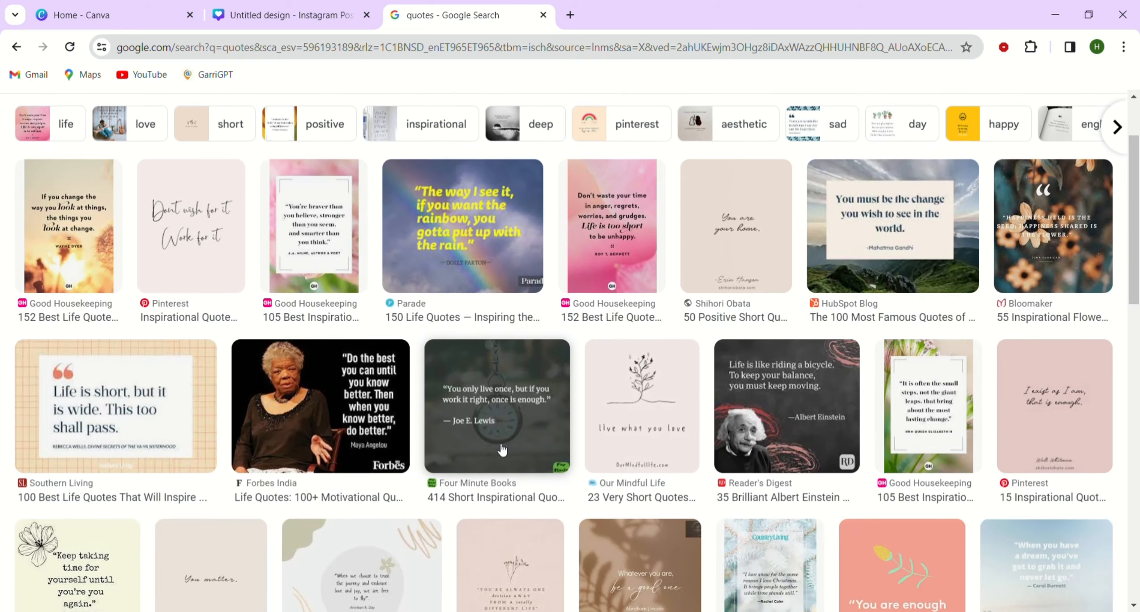
scroll(502, 451, down, 2)
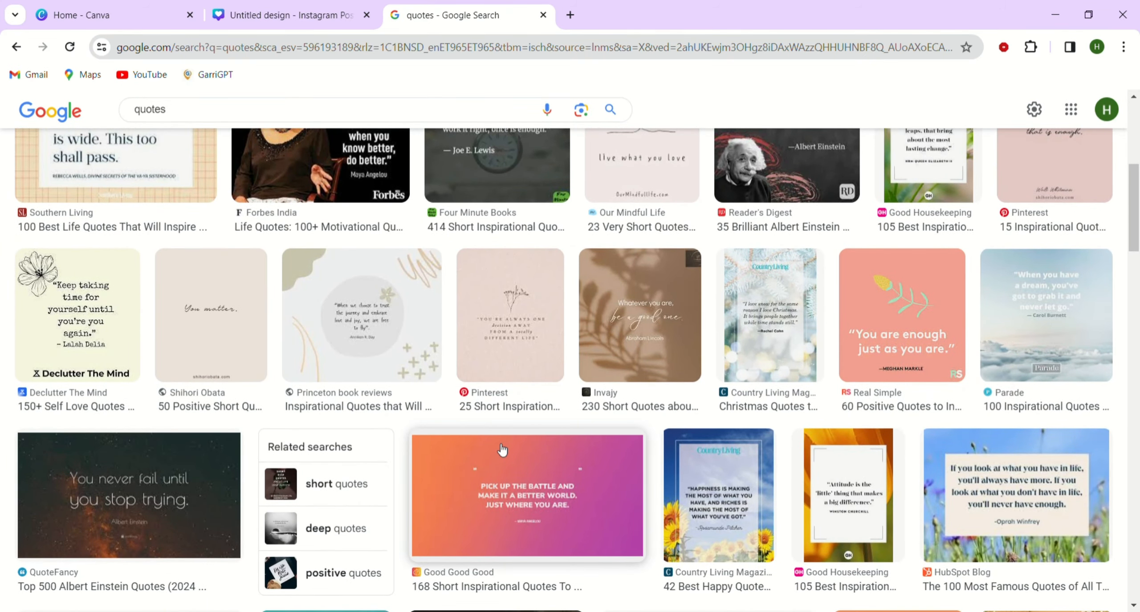
scroll(502, 451, up, 1)
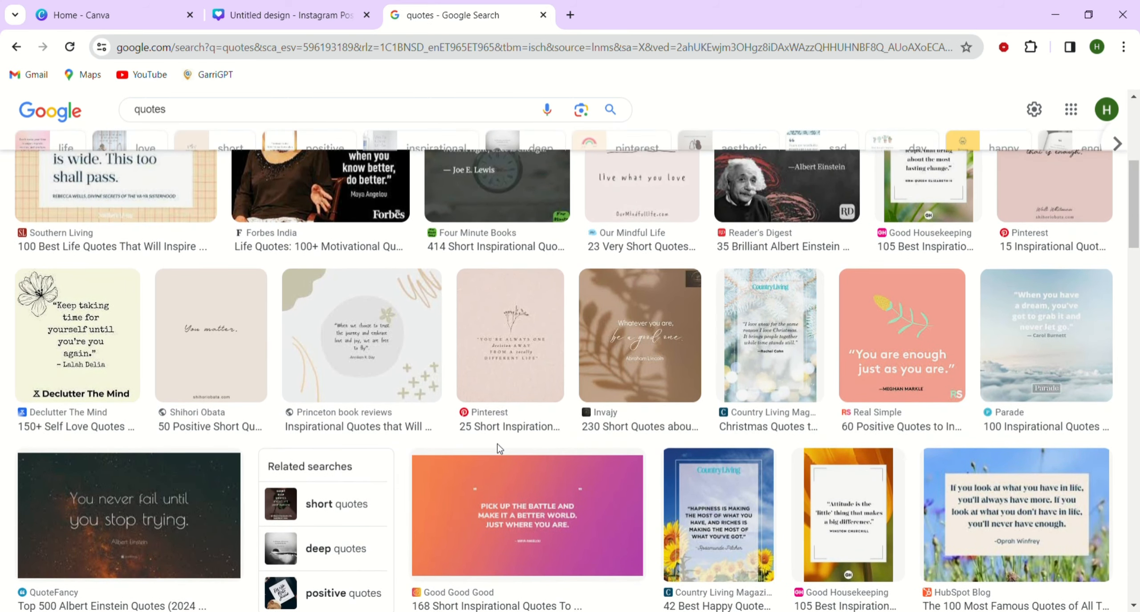
scroll(497, 445, down, 6)
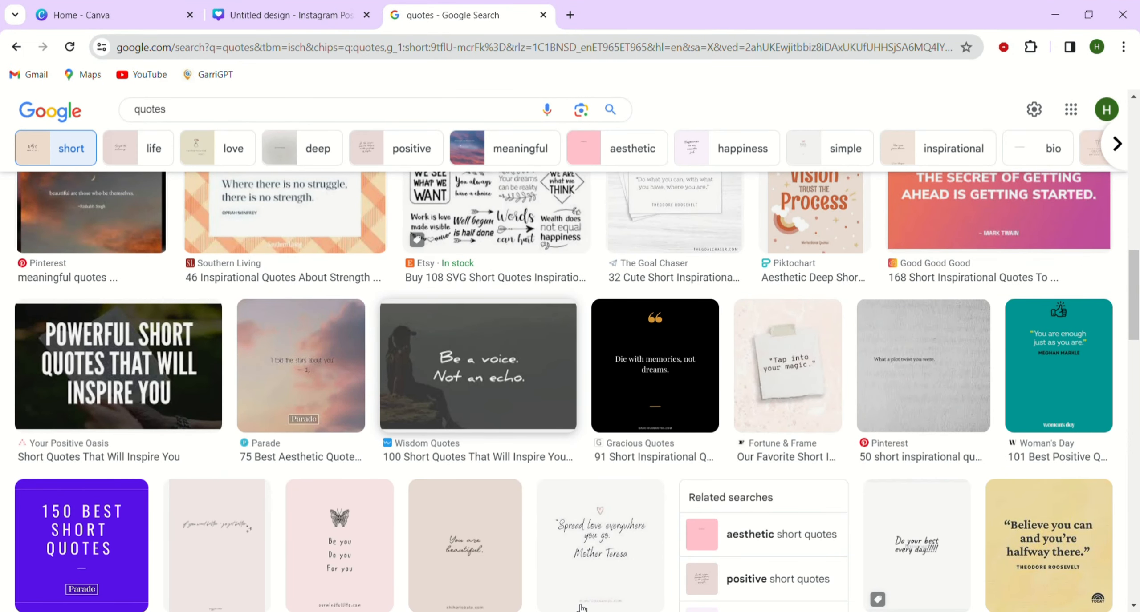
scroll(557, 512, down, 1)
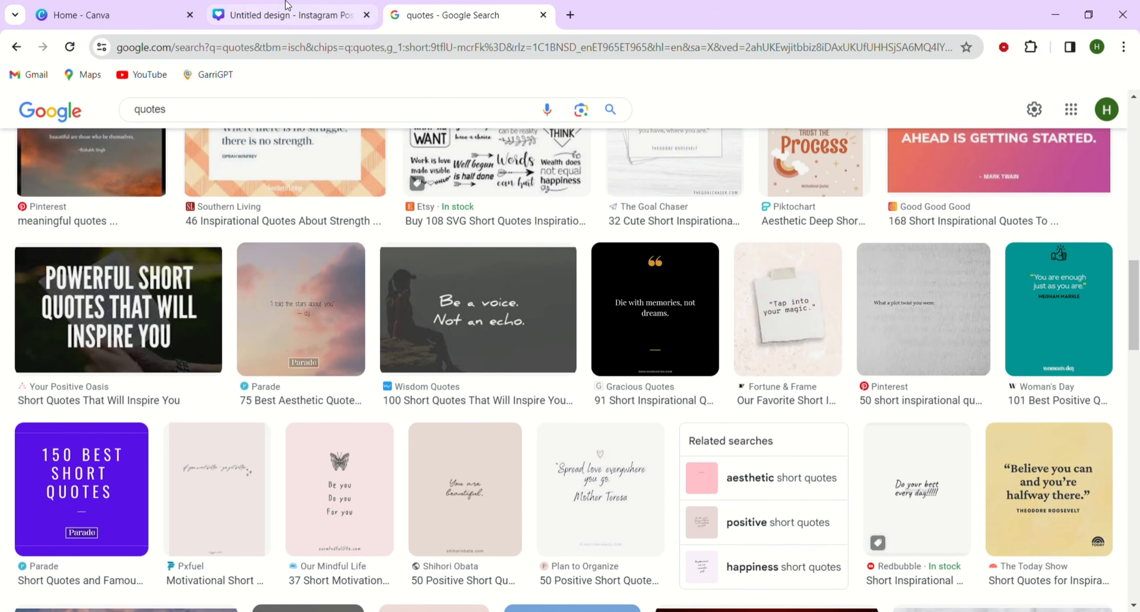
Return to the Canva design and search its templates for "life".
click(285, 14)
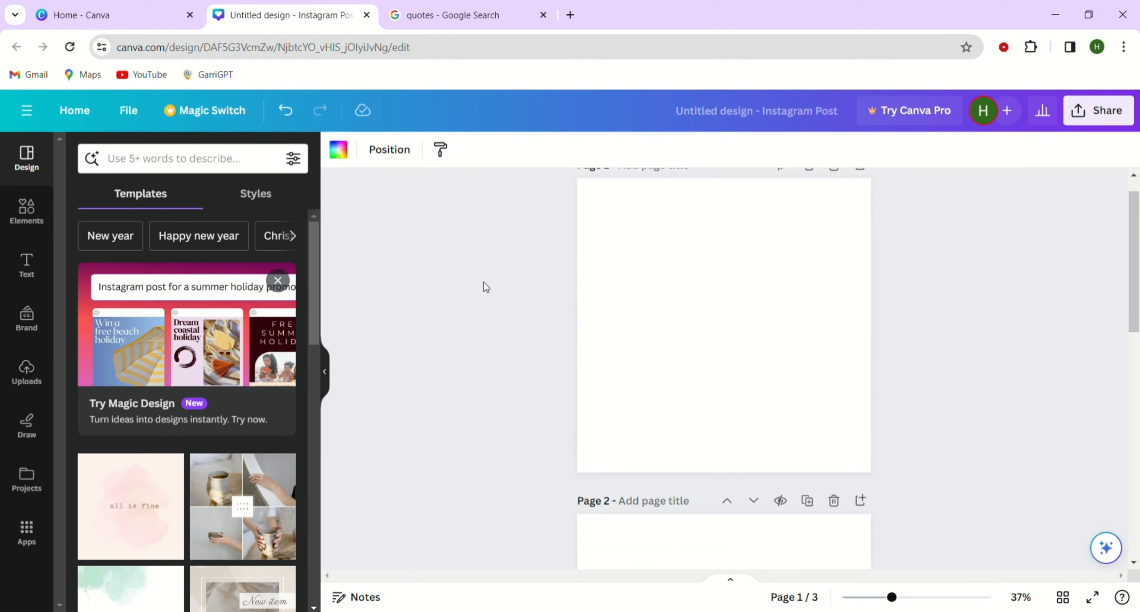
scroll(477, 285, up, 1)
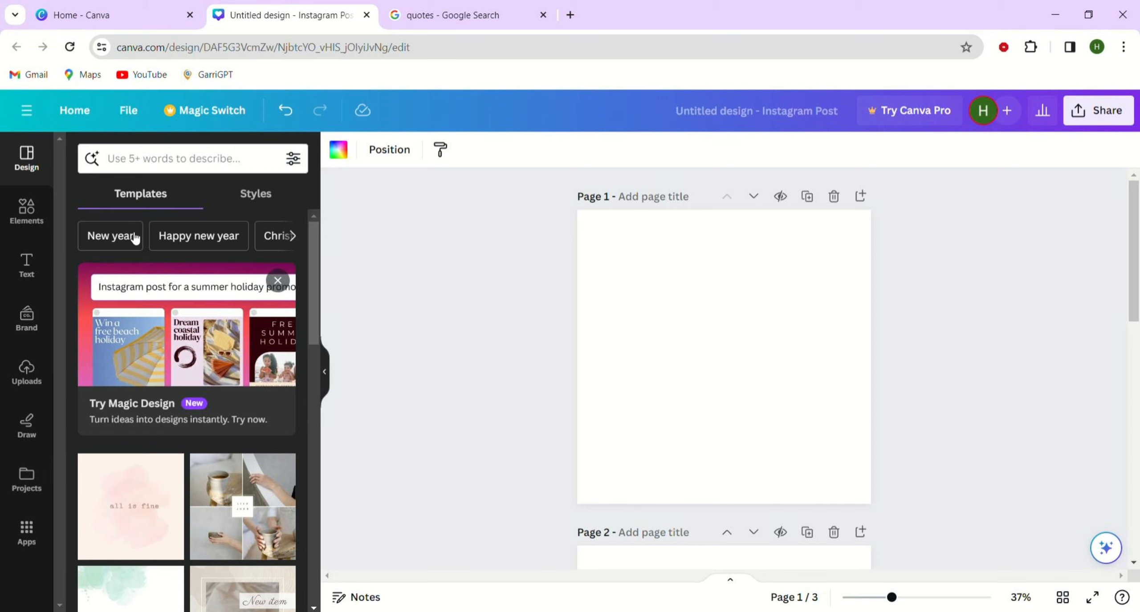
scroll(156, 494, down, 4)
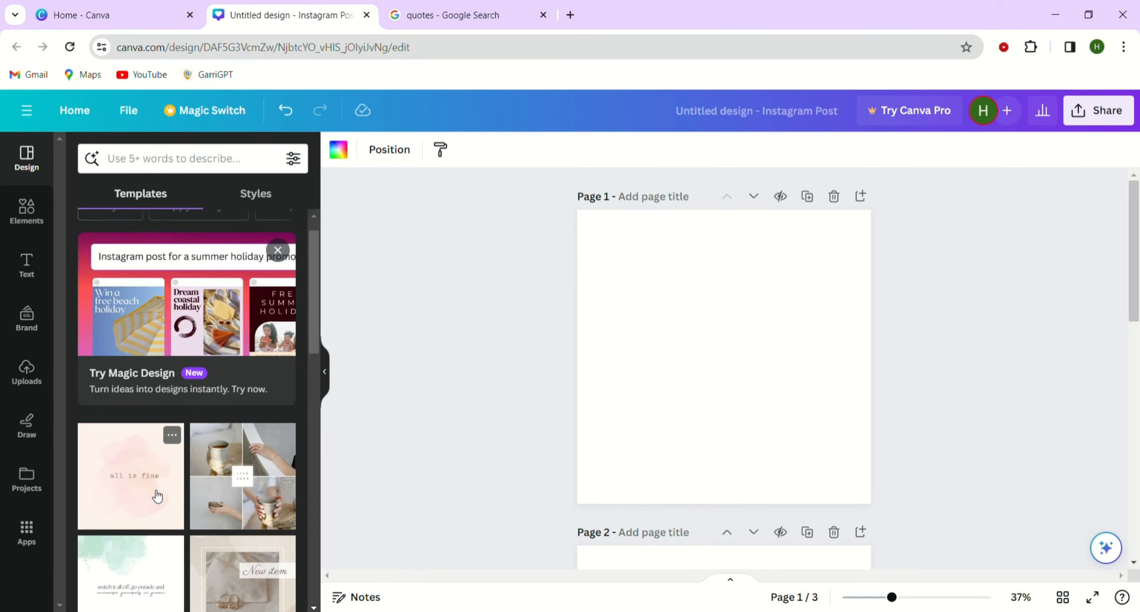
scroll(201, 329, up, 4)
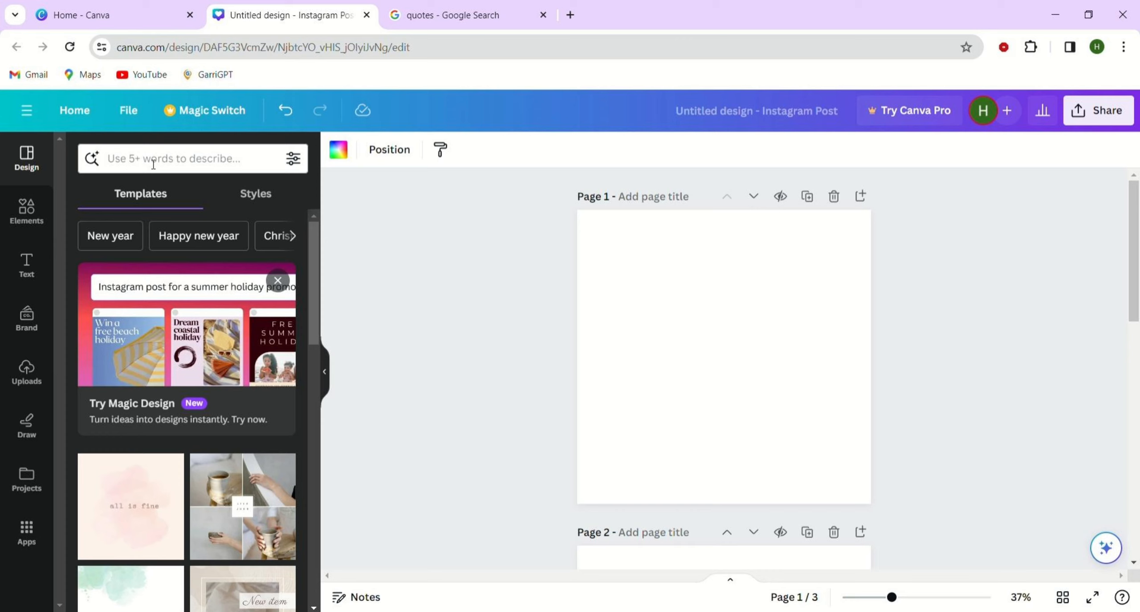
click(153, 164)
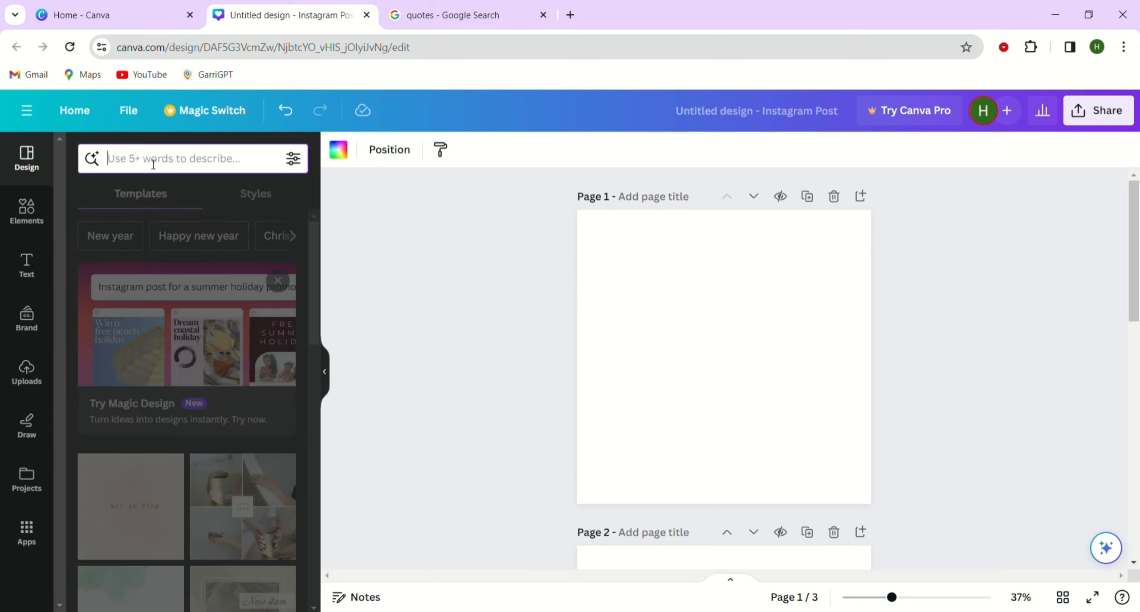
text(life)
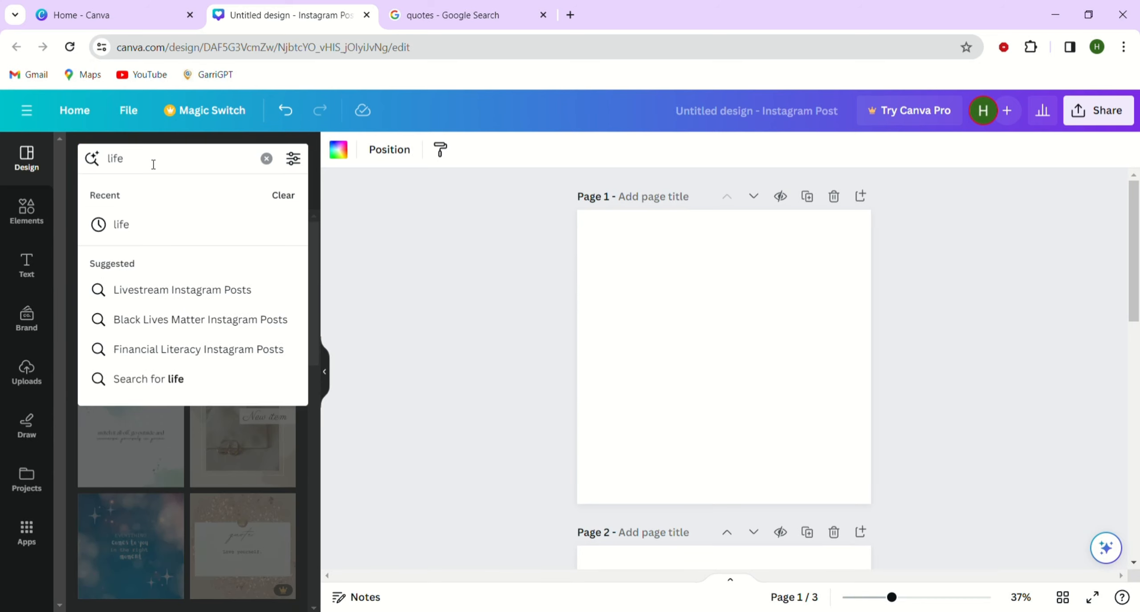
key(Return)
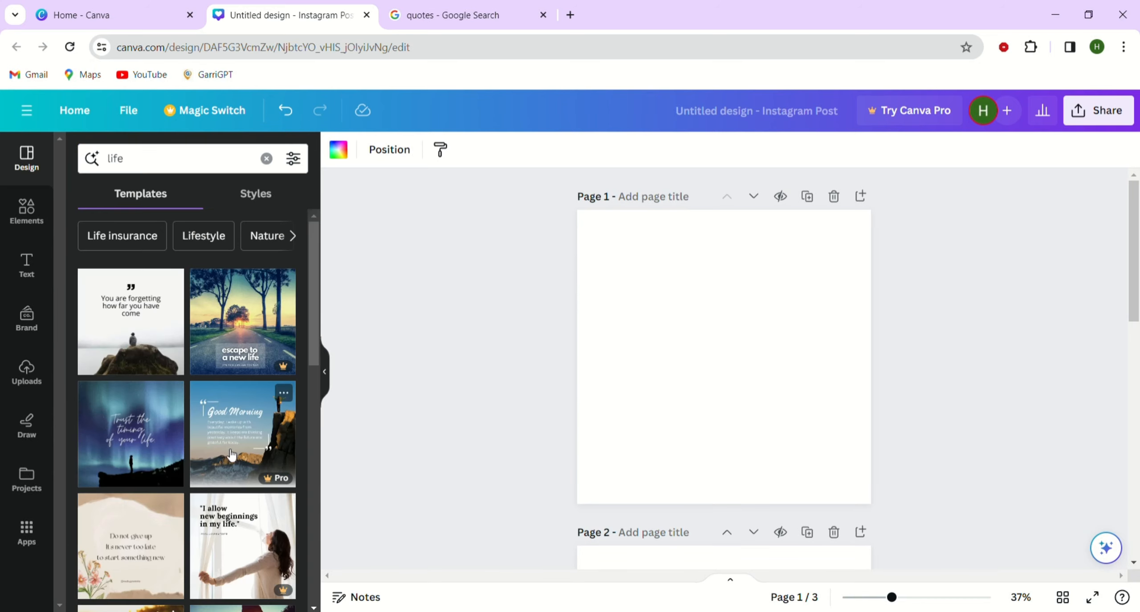
Open the photo collection among the design elements and browse the trending photos.
click(26, 215)
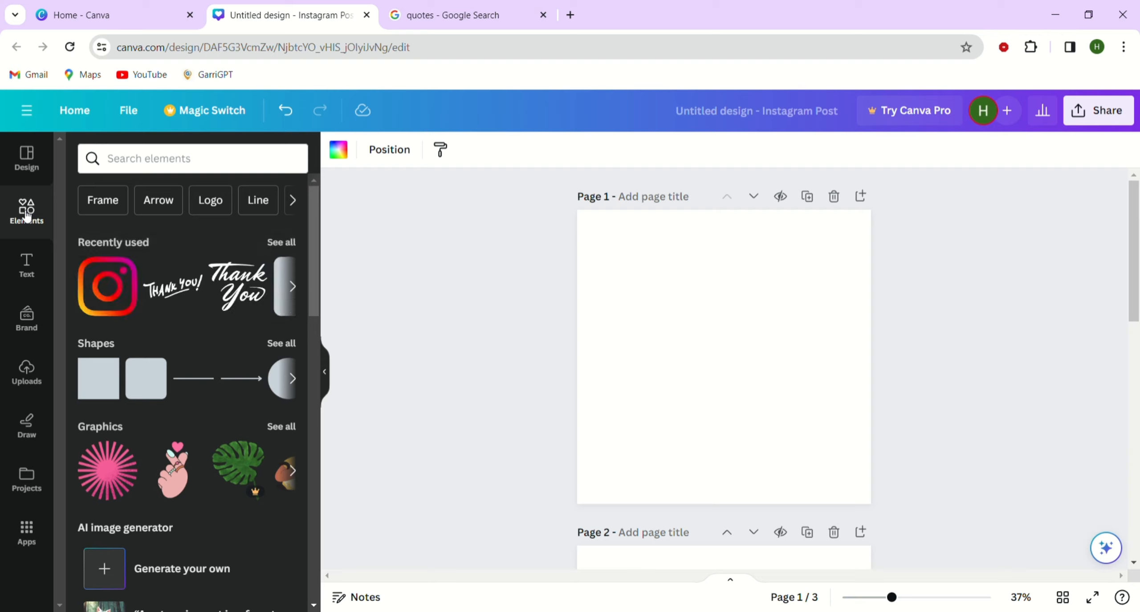
scroll(133, 401, down, 5)
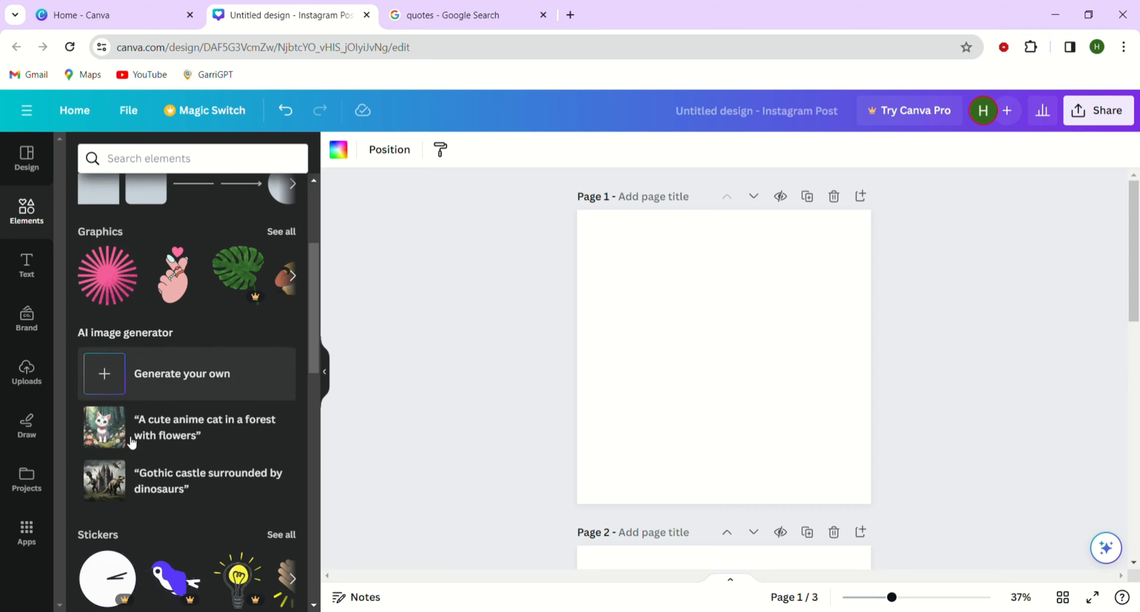
scroll(131, 425, down, 8)
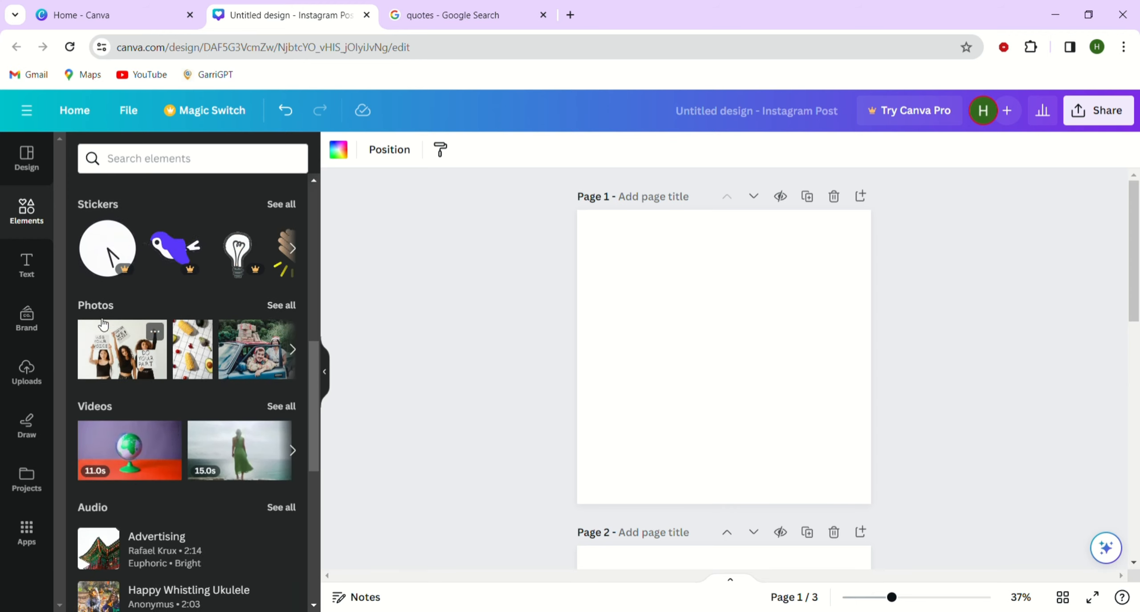
click(92, 305)
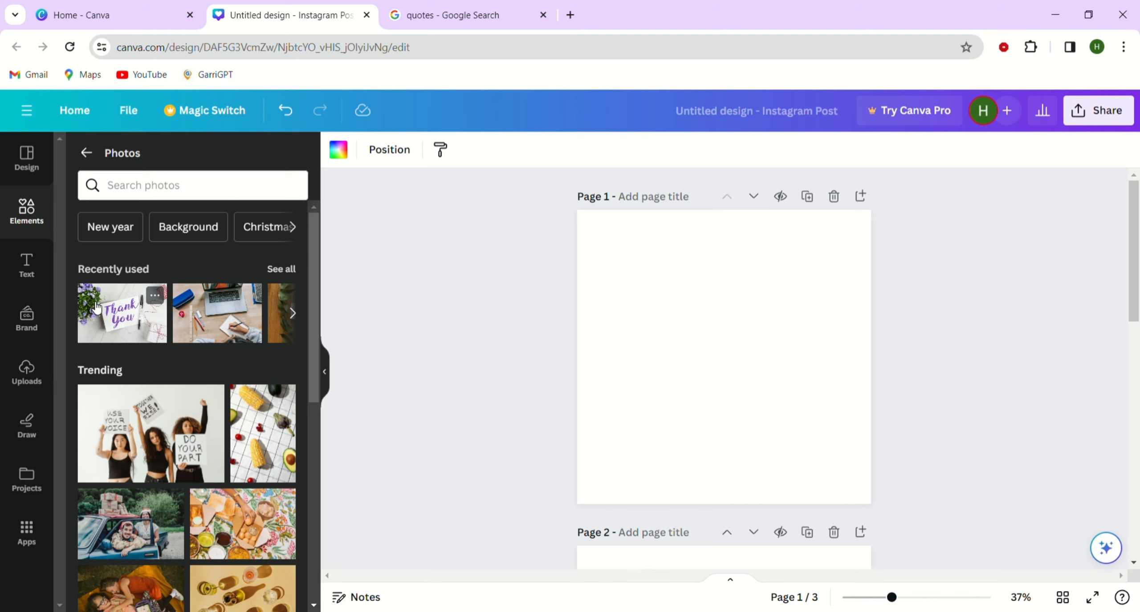
scroll(121, 414, down, 10)
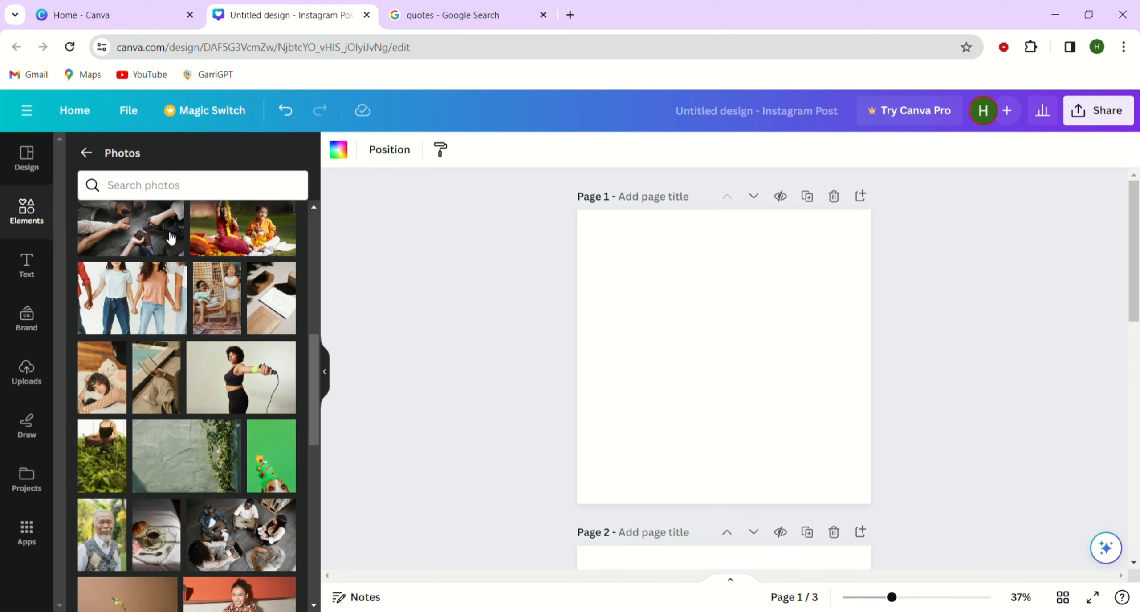
Search the photo collection for "life" and look through the matching photos.
click(148, 193)
text(life)
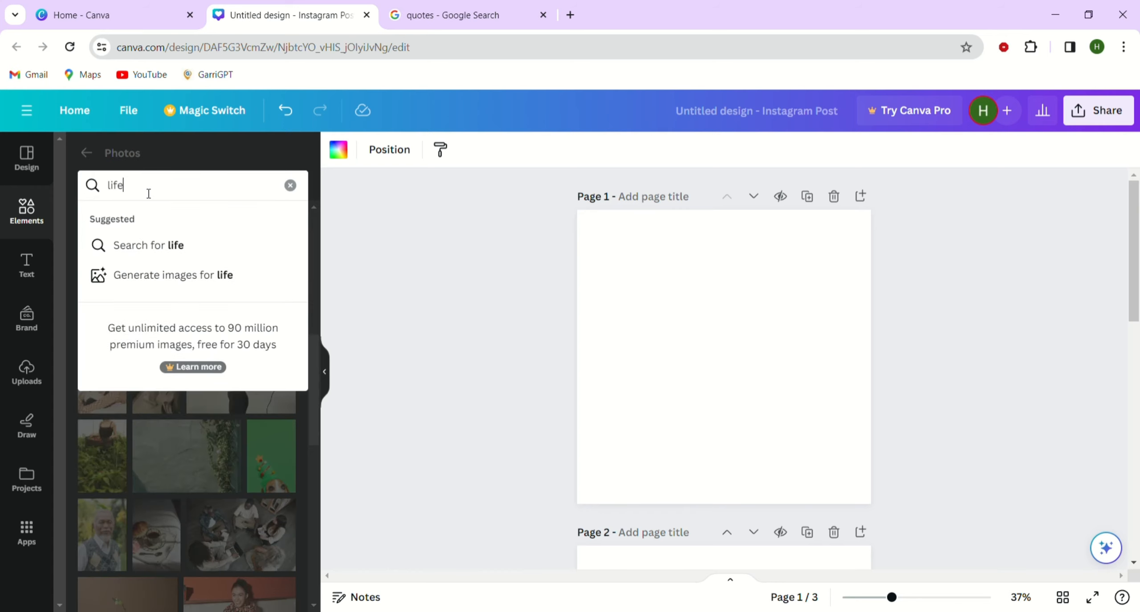
key(Return)
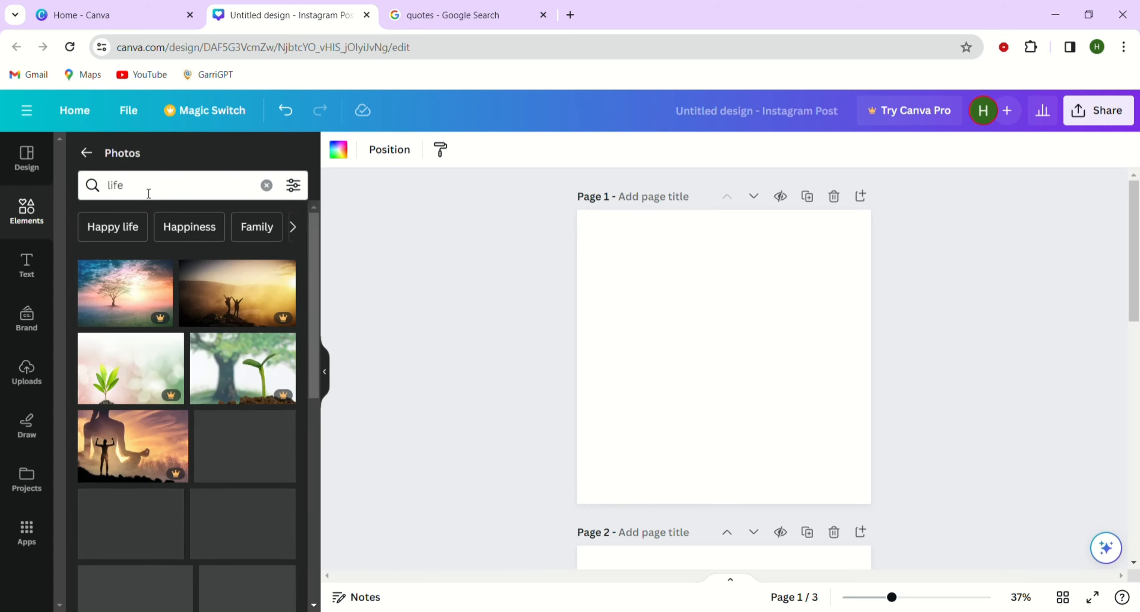
scroll(160, 414, down, 10)
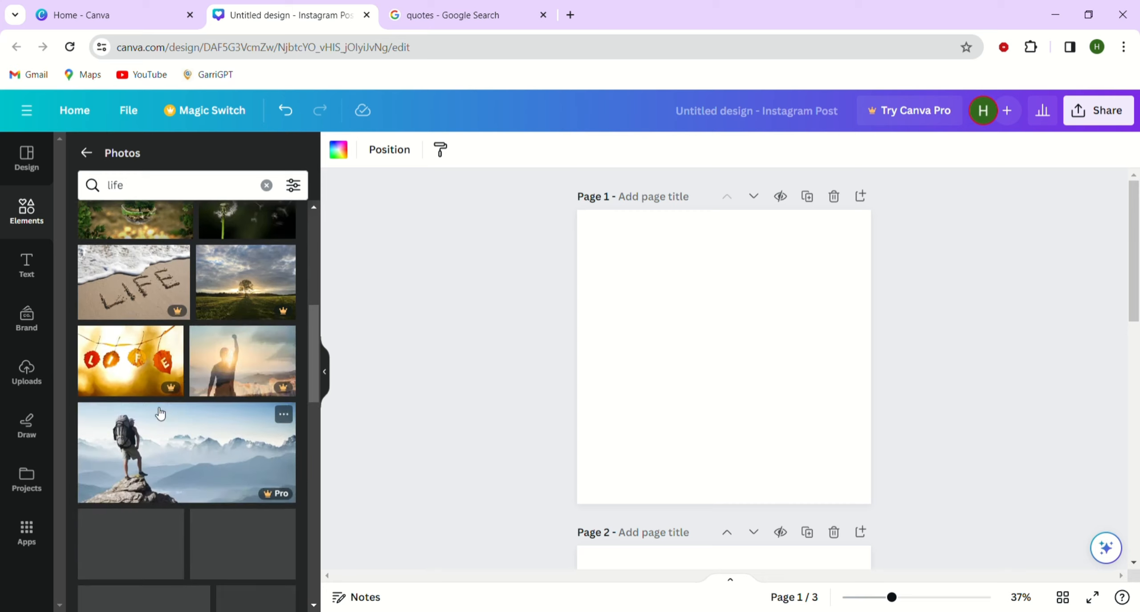
scroll(160, 414, down, 5)
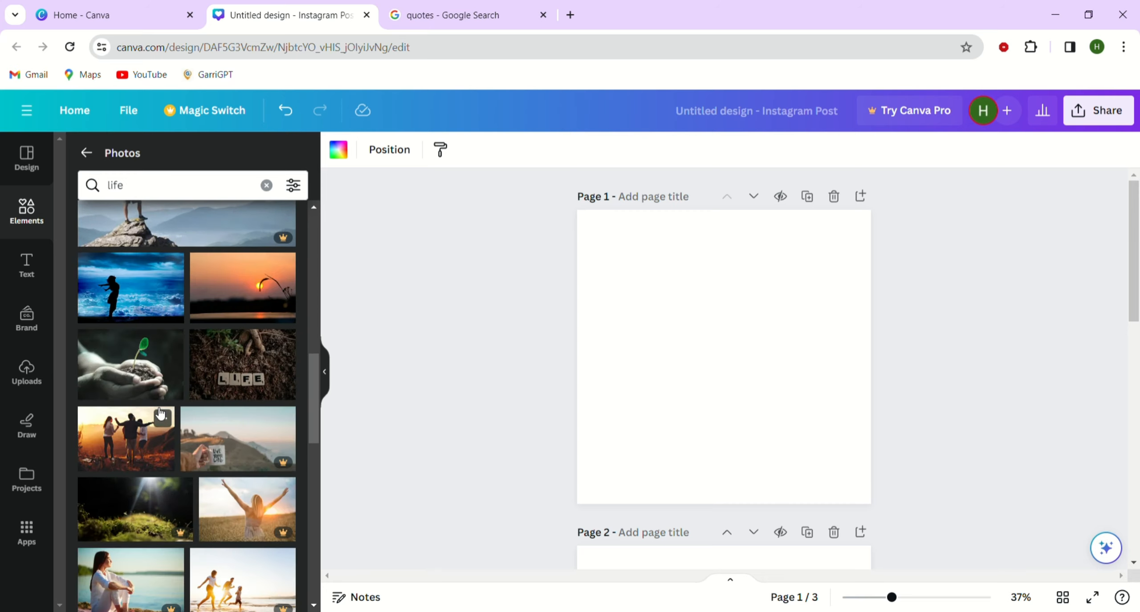
scroll(160, 414, down, 5)
scroll(160, 414, up, 20)
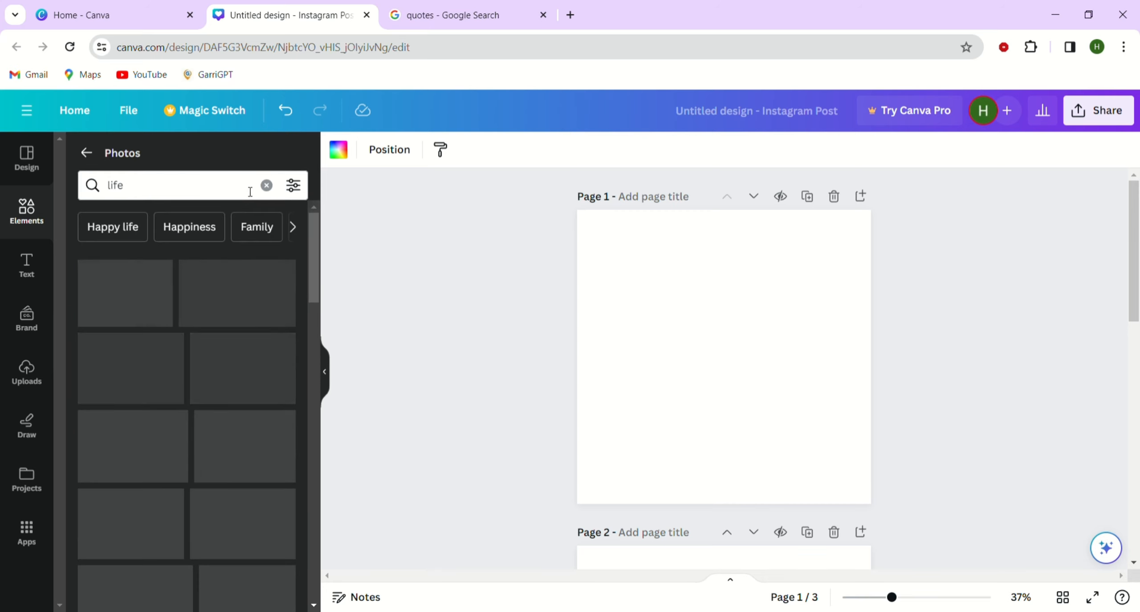
Clear the photo search, insert the trending photo of a green wall with climbing plants on page 1, and set it as the background.
click(266, 185)
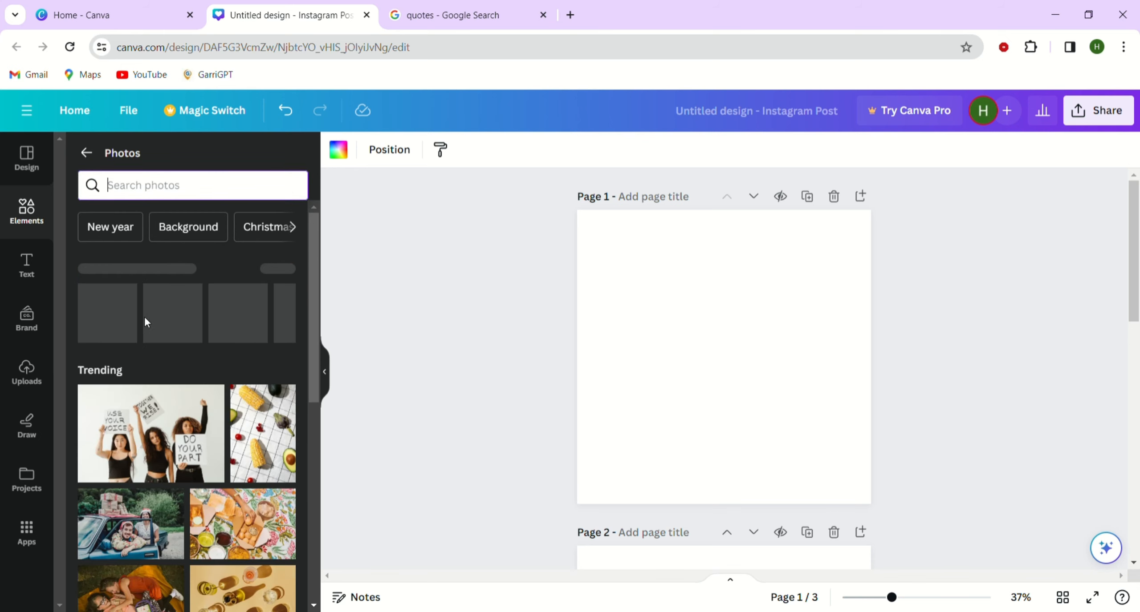
scroll(148, 565, down, 10)
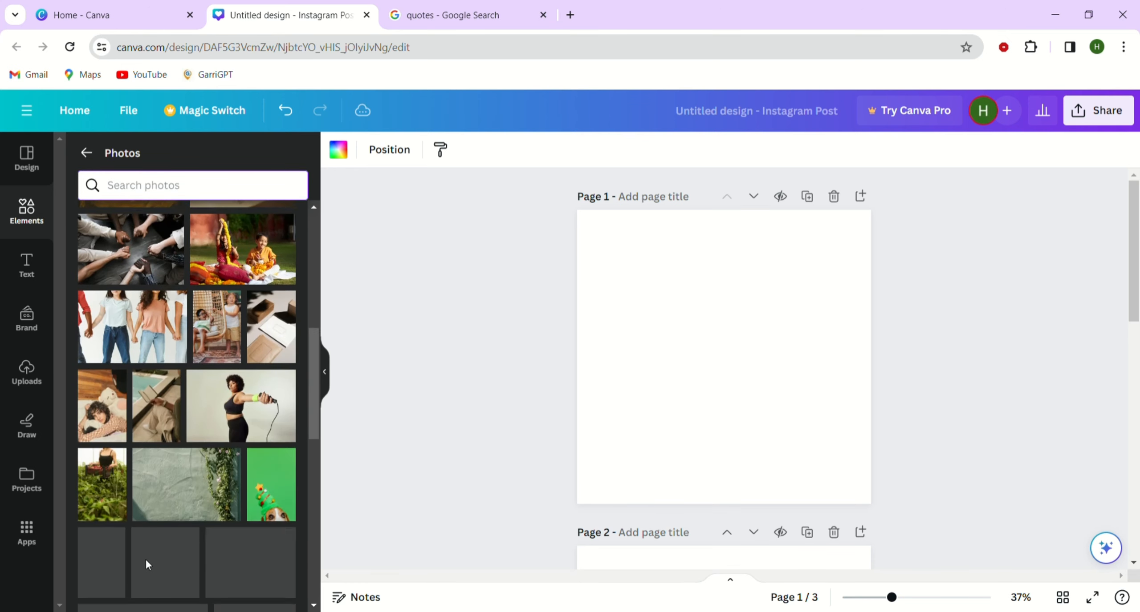
scroll(147, 563, down, 1)
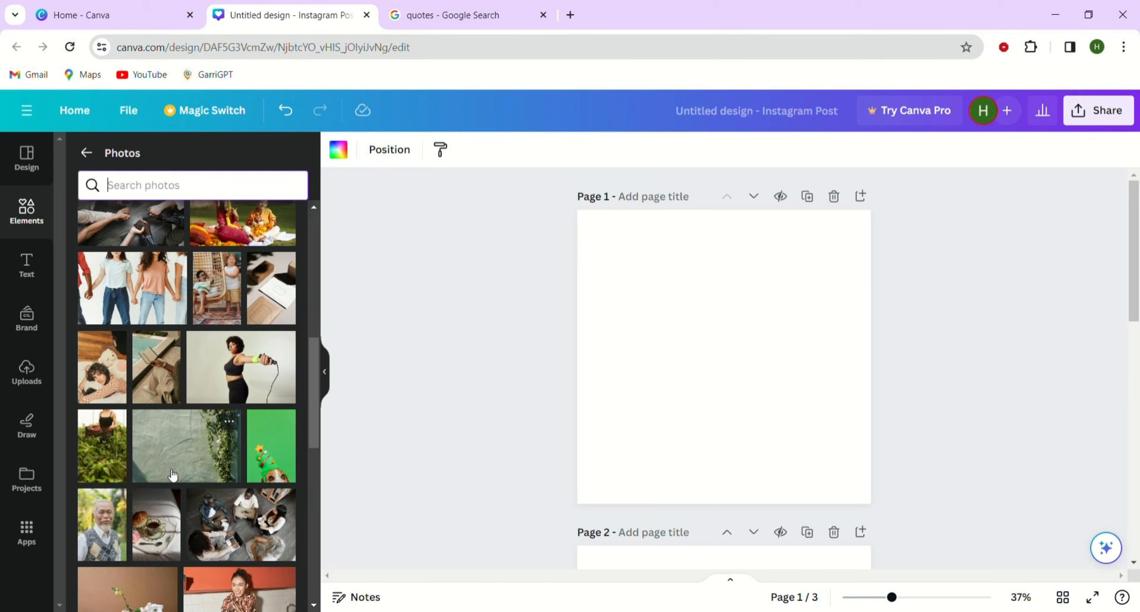
click(173, 476)
drag(842, 433, 801, 436)
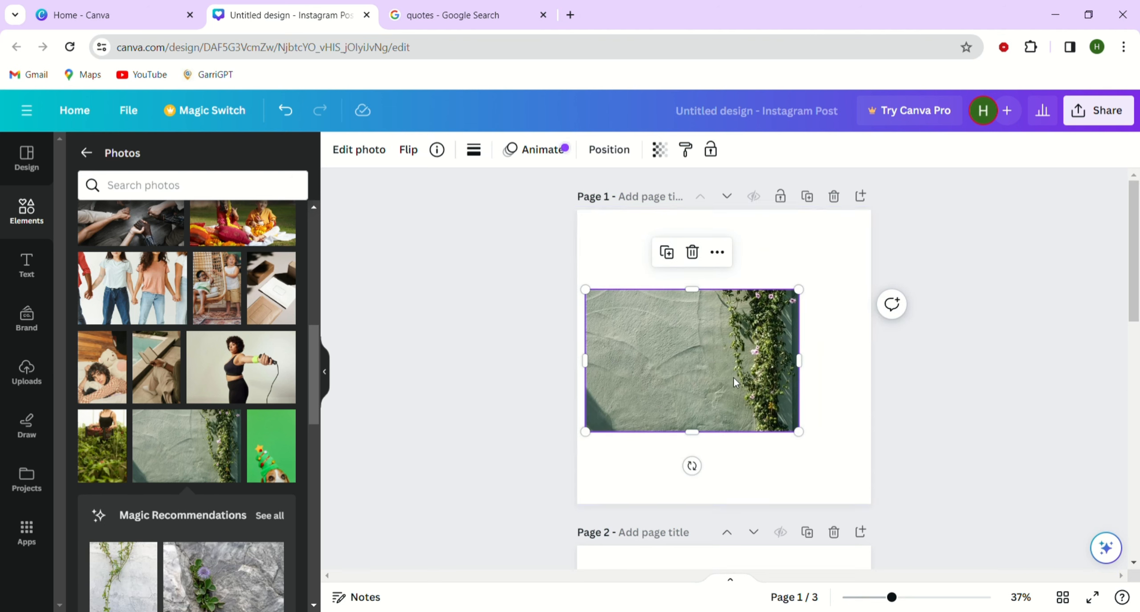
click(718, 254)
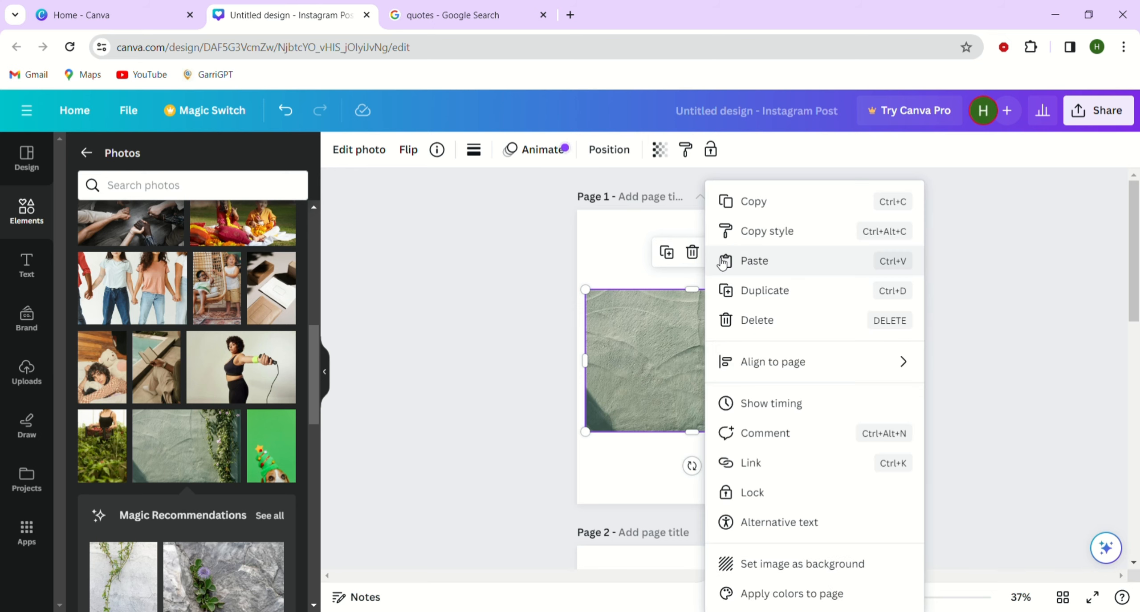
click(765, 565)
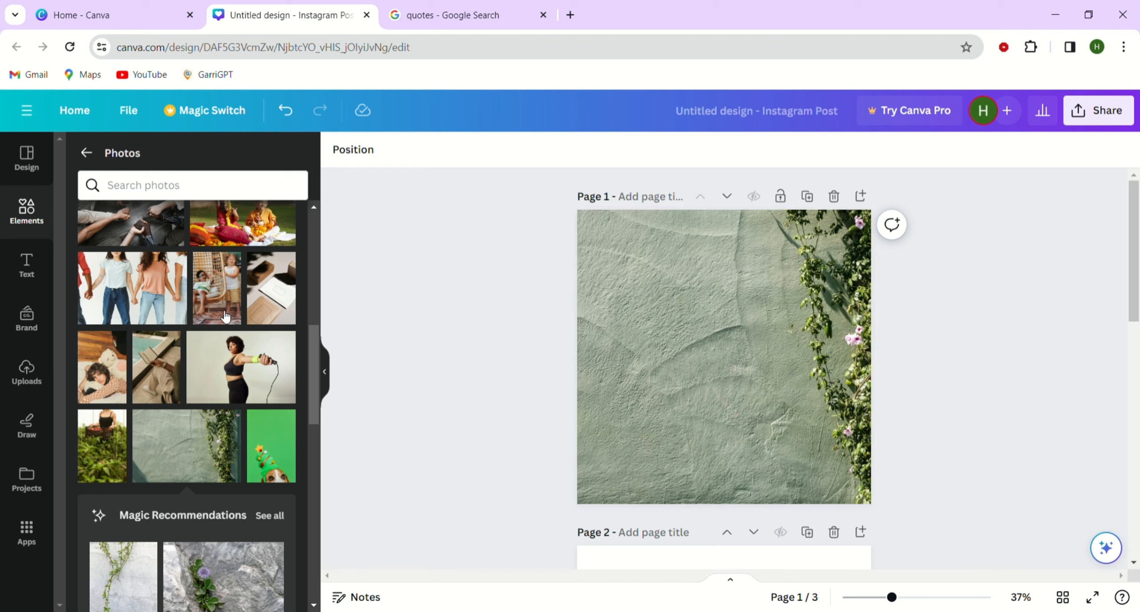
Add the heading "Be a voice. Not an echo." to page 1 and set its font to Ananias.
click(5, 282)
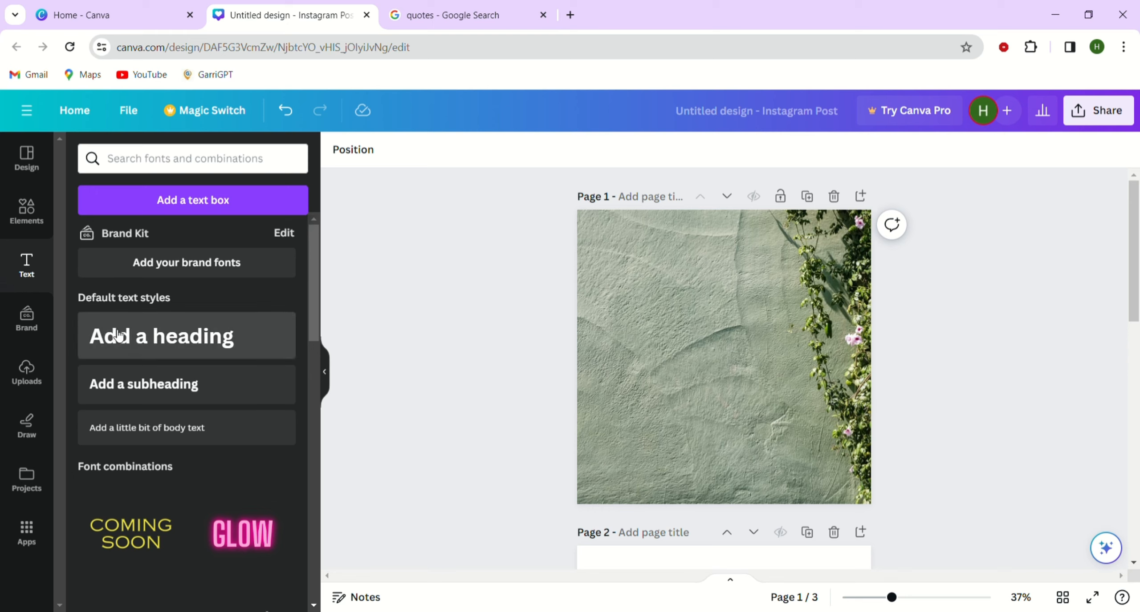
click(142, 356)
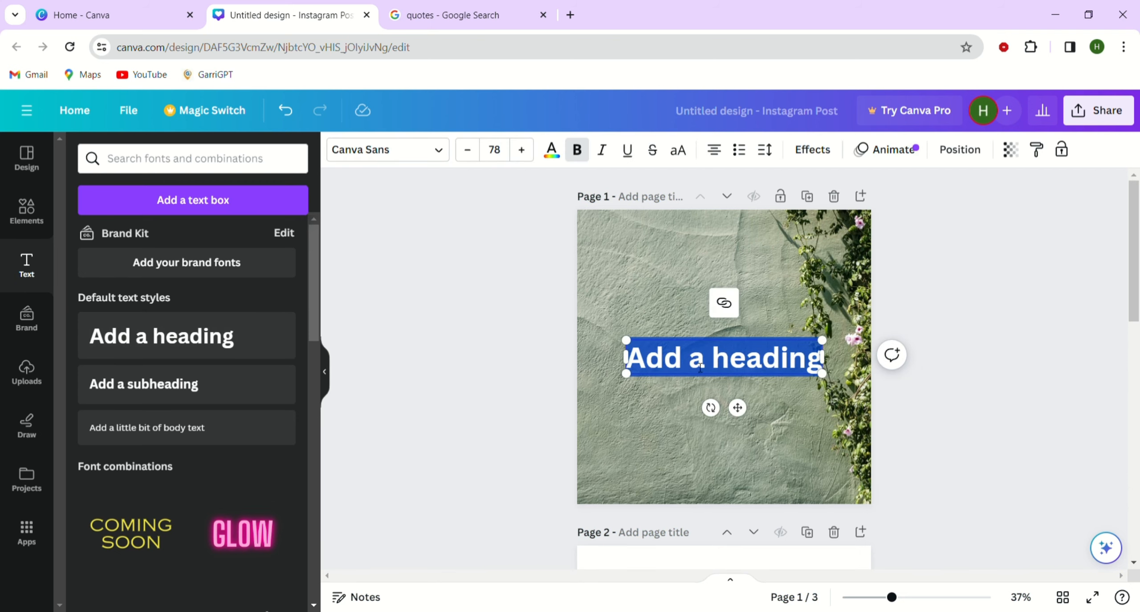
text(Be a voice. Not an echo.)
click(438, 157)
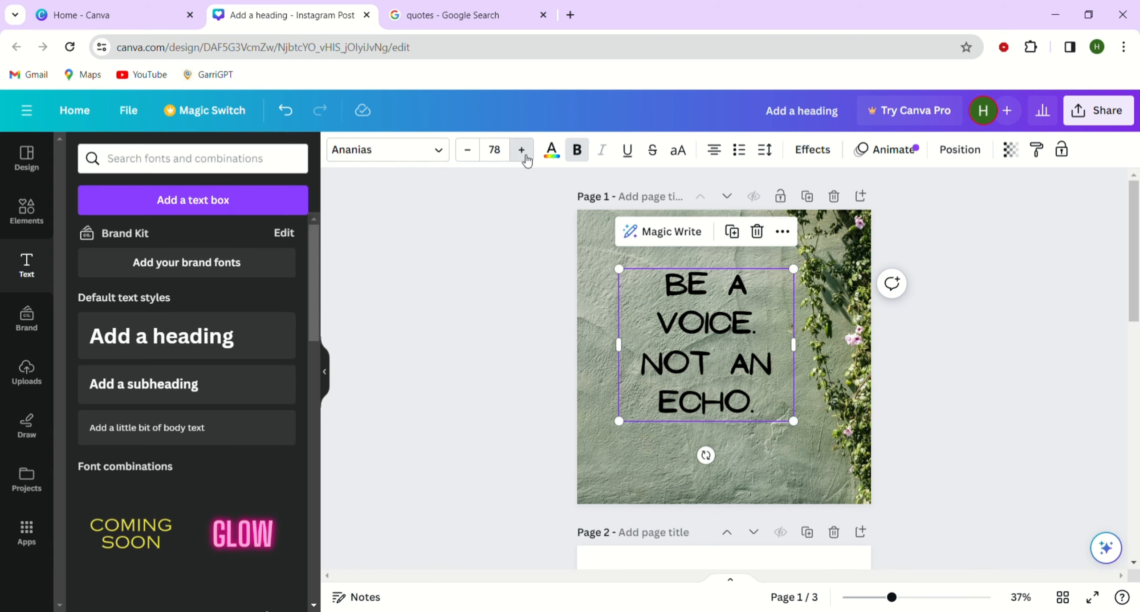
Adjust the font size of the page 1 quote to 68.
click(526, 158)
click(525, 158)
click(473, 158)
click(473, 158)
click(474, 159)
click(475, 159)
click(473, 156)
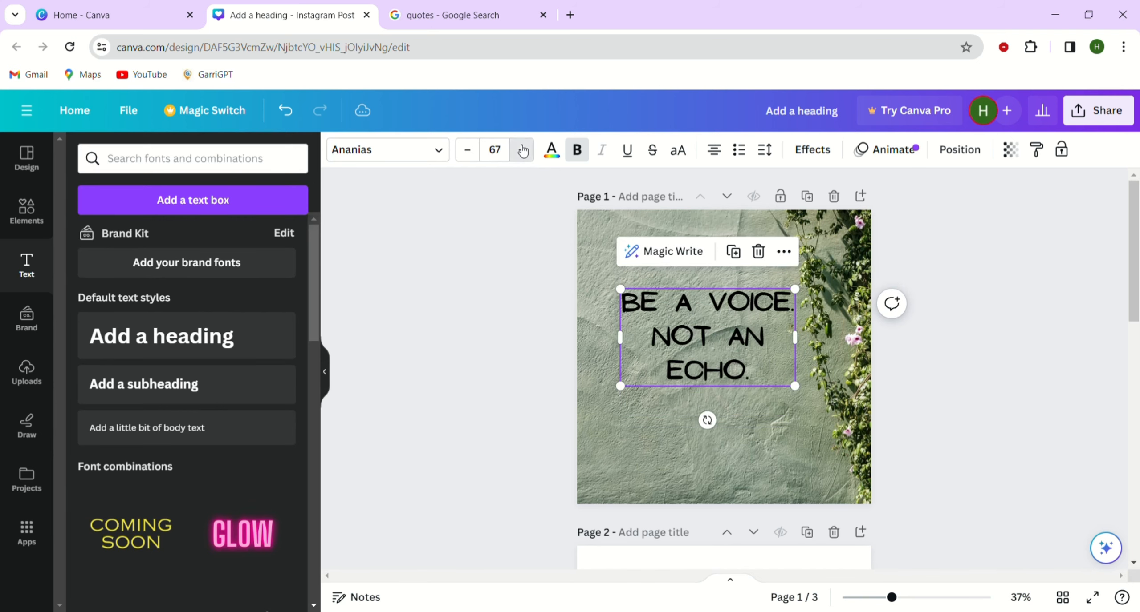
click(521, 151)
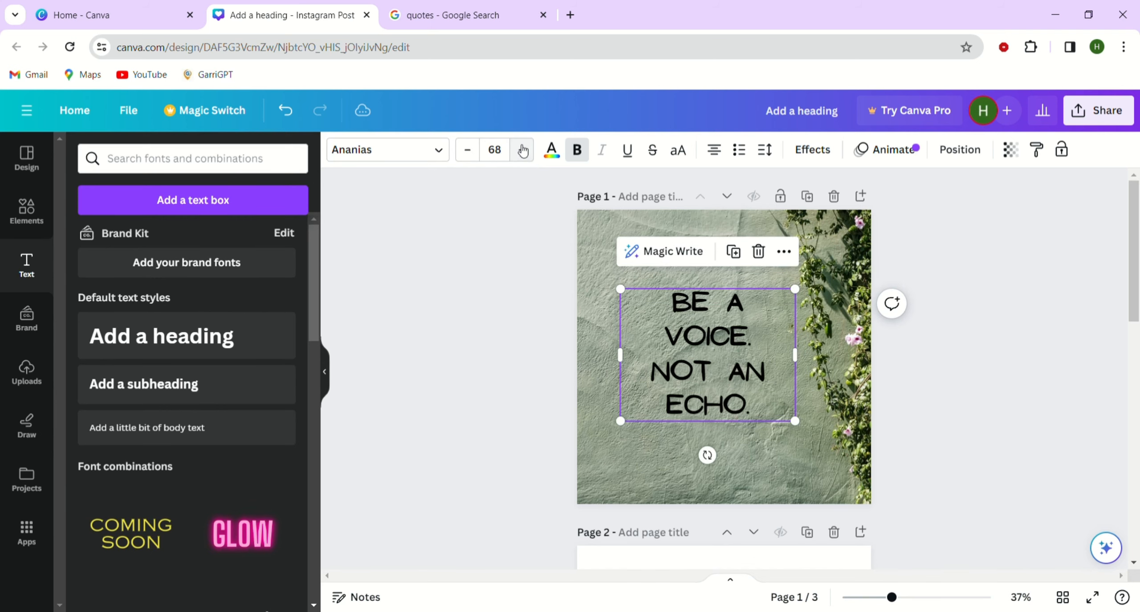
Scale the quote down to a font size of about 58.7 and position it on the plain part of the wall.
drag(634, 346, 639, 327)
drag(803, 402, 761, 424)
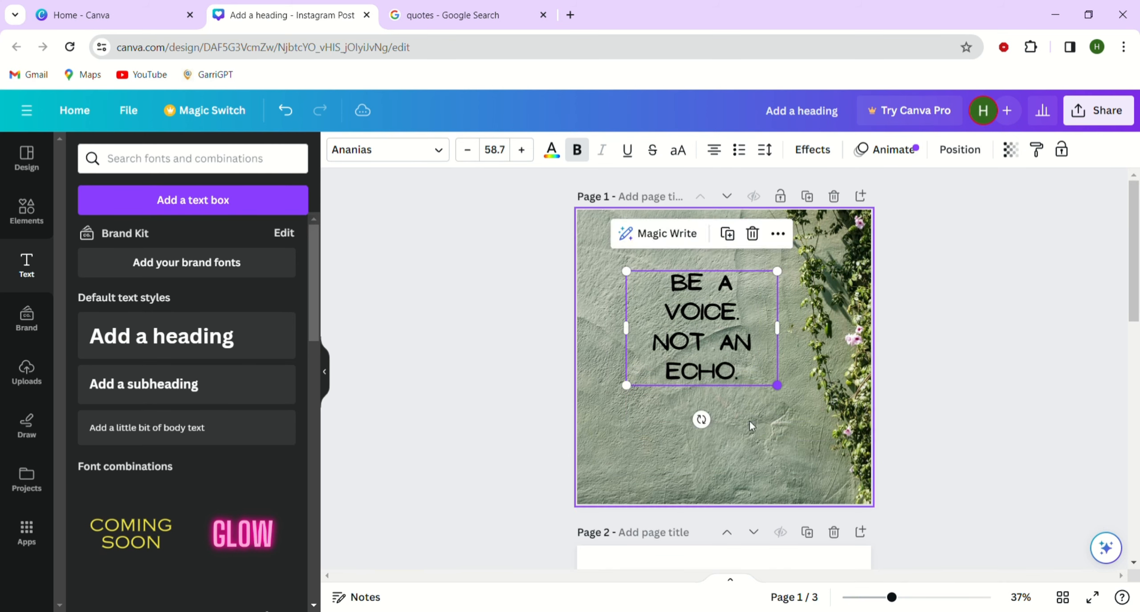
click(463, 332)
drag(659, 317, 664, 331)
click(515, 296)
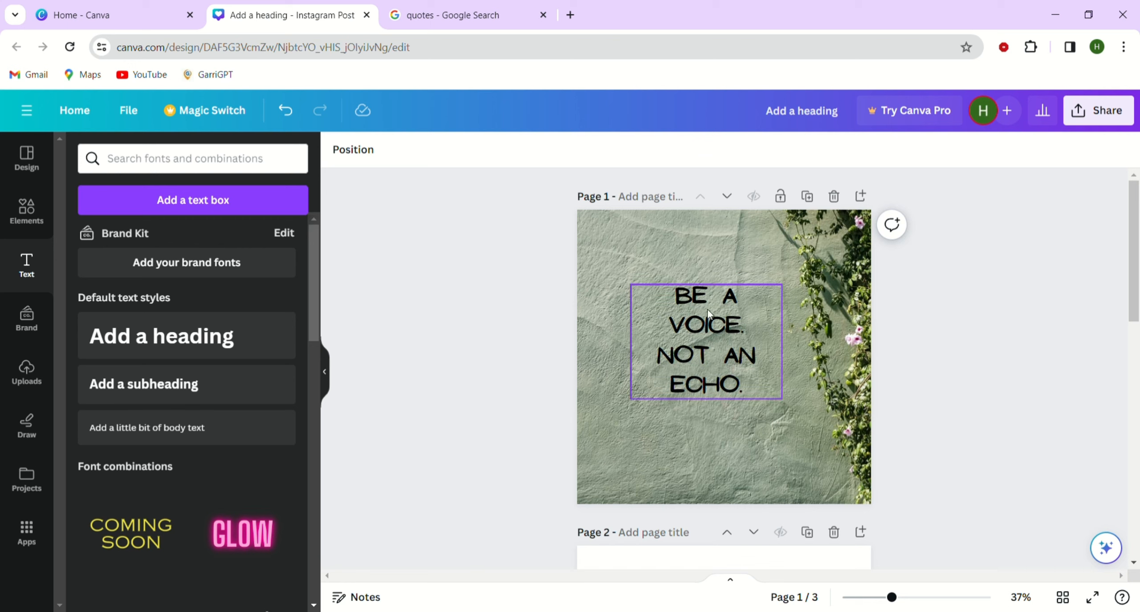
Change the text colour of the page 1 quote to white.
click(745, 323)
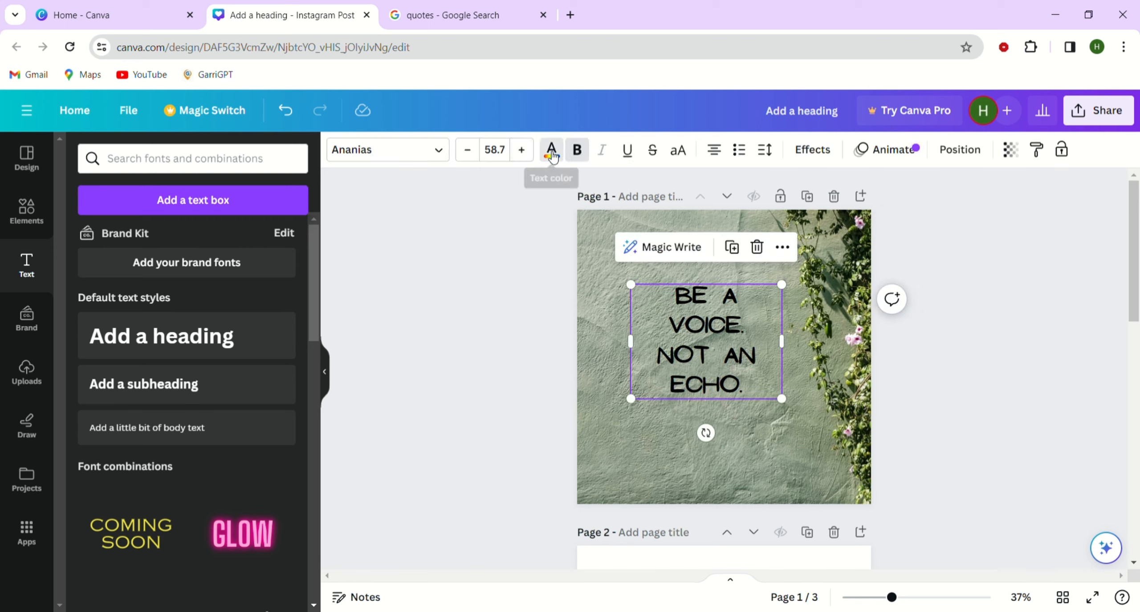
click(551, 149)
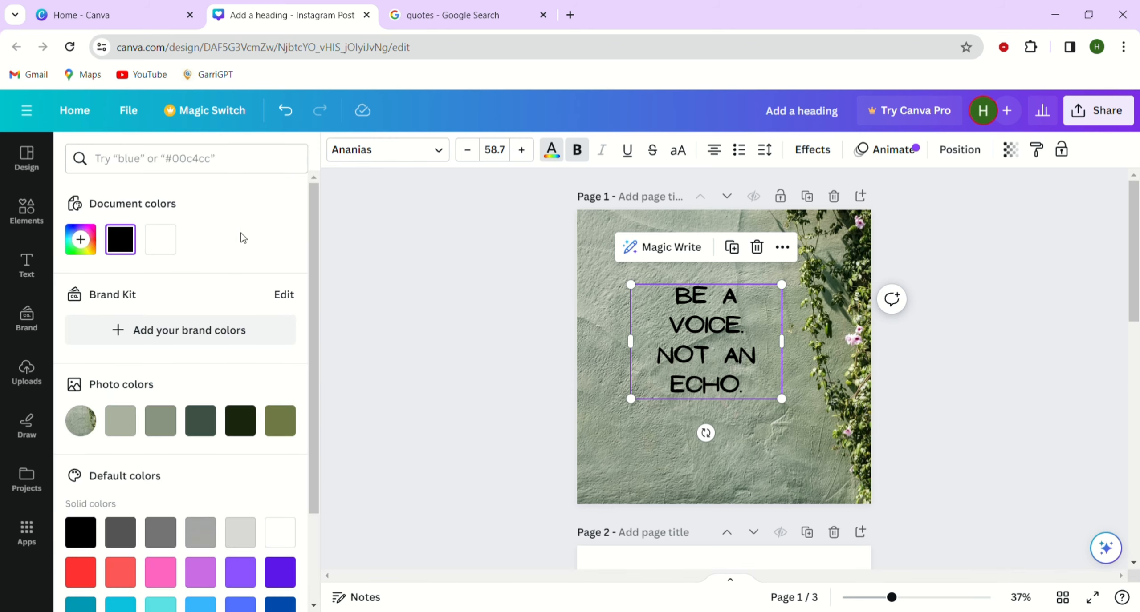
click(163, 240)
key(Escape)
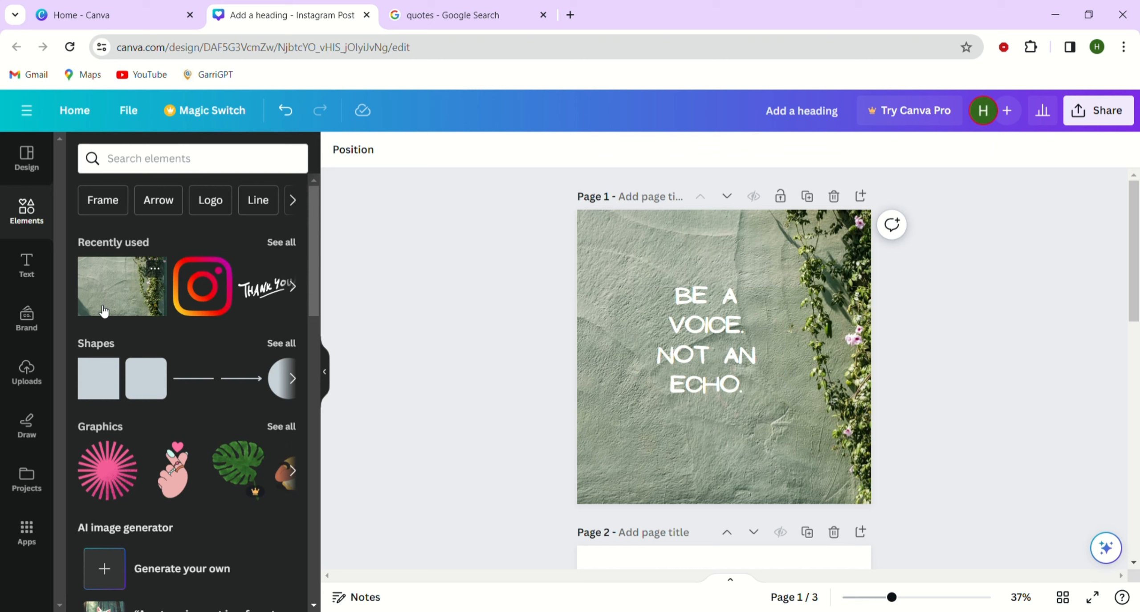
Browse the shapes collection among the design elements and search for "Quotation marks" graphics.
click(98, 350)
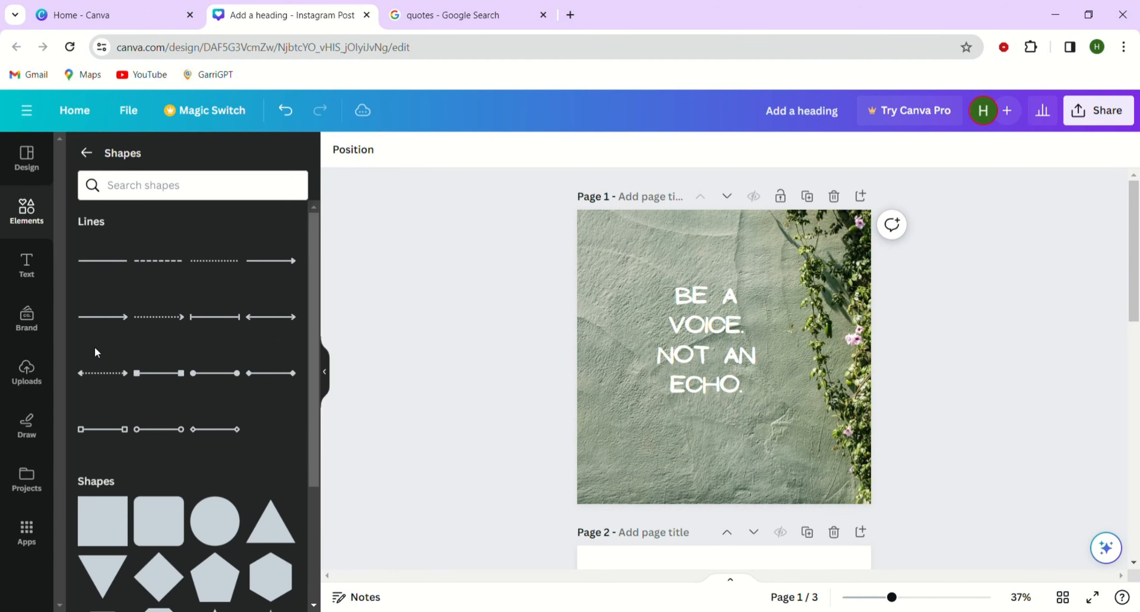
scroll(140, 452, down, 6)
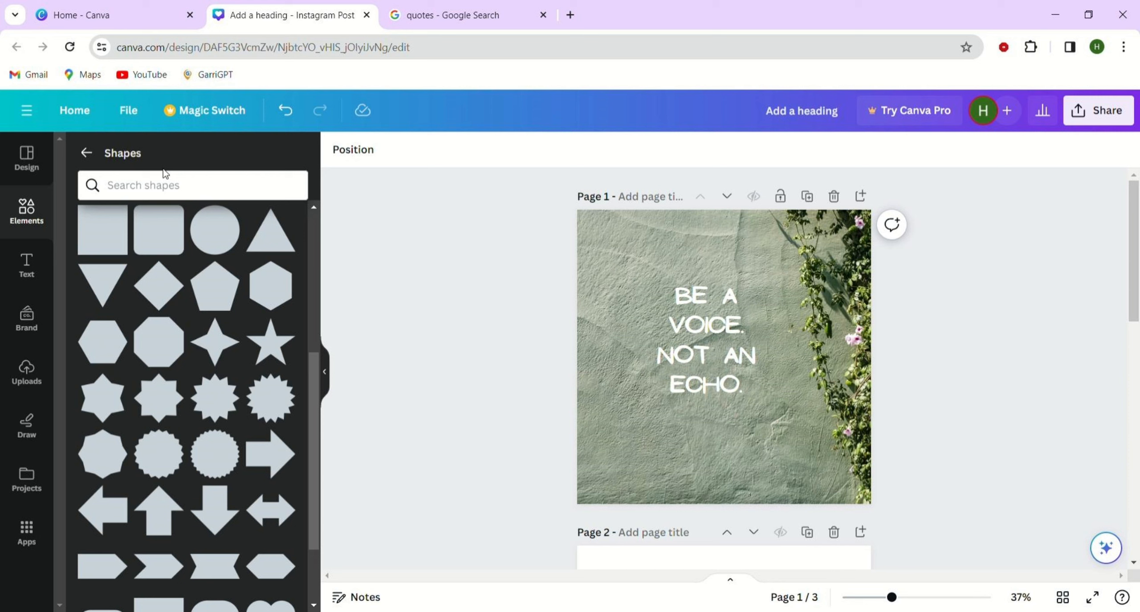
click(164, 186)
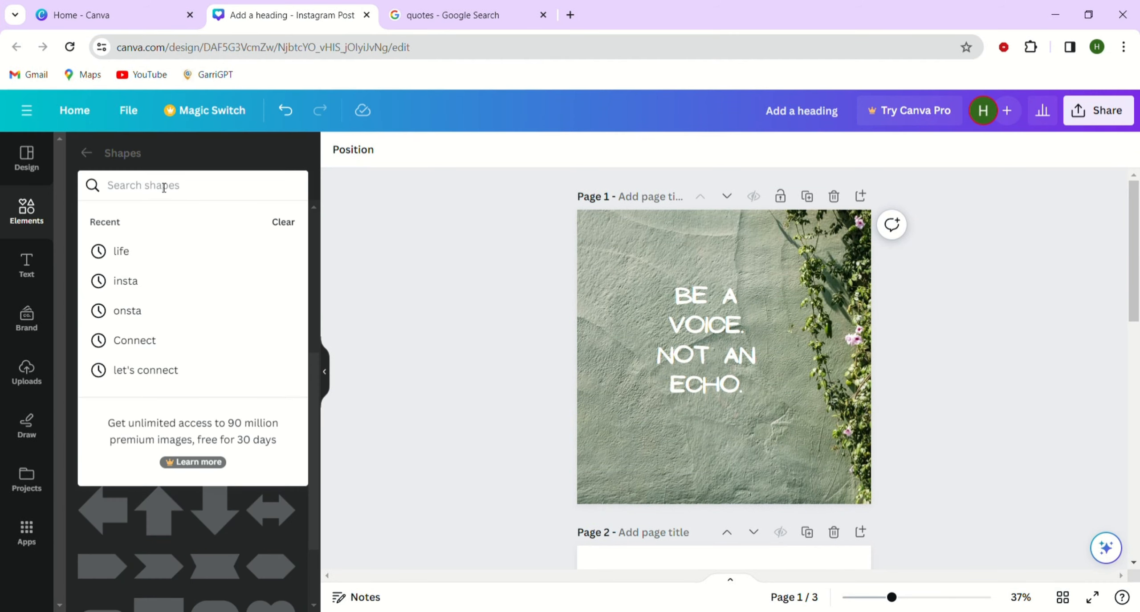
text(quo)
click(145, 252)
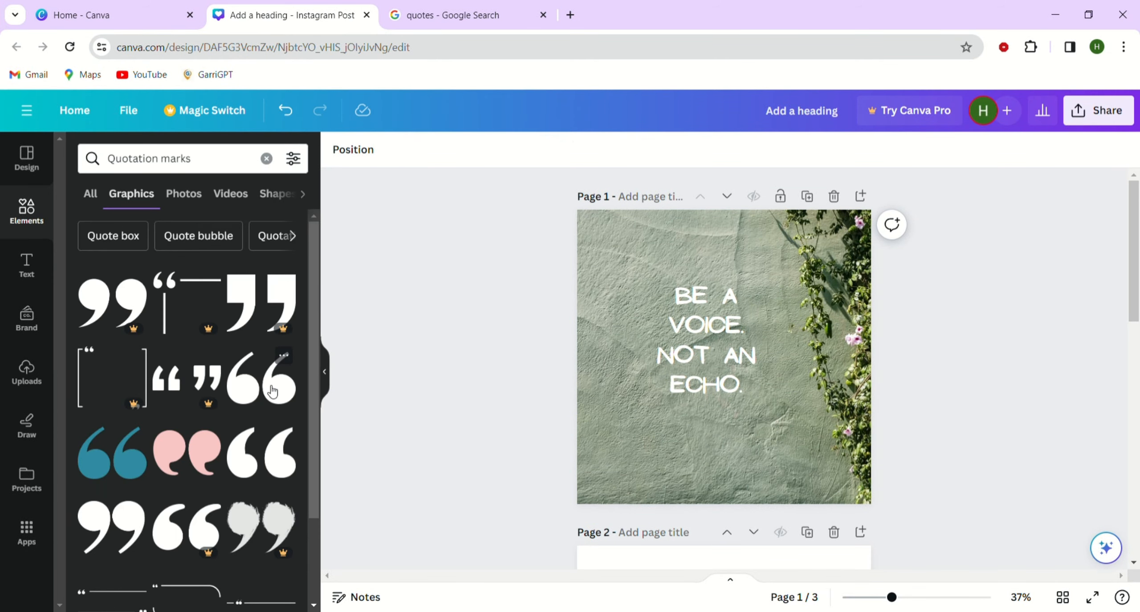
Insert the white opening quotation marks graphic and shrink it into place beside the start of the page 1 quote.
click(273, 392)
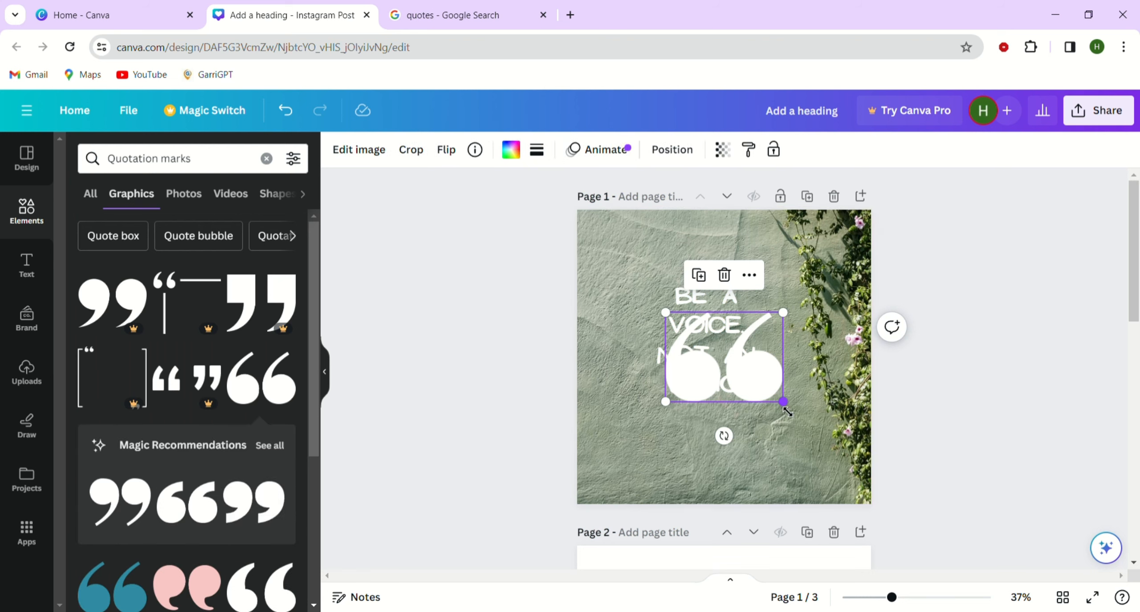
drag(783, 404, 657, 307)
click(516, 281)
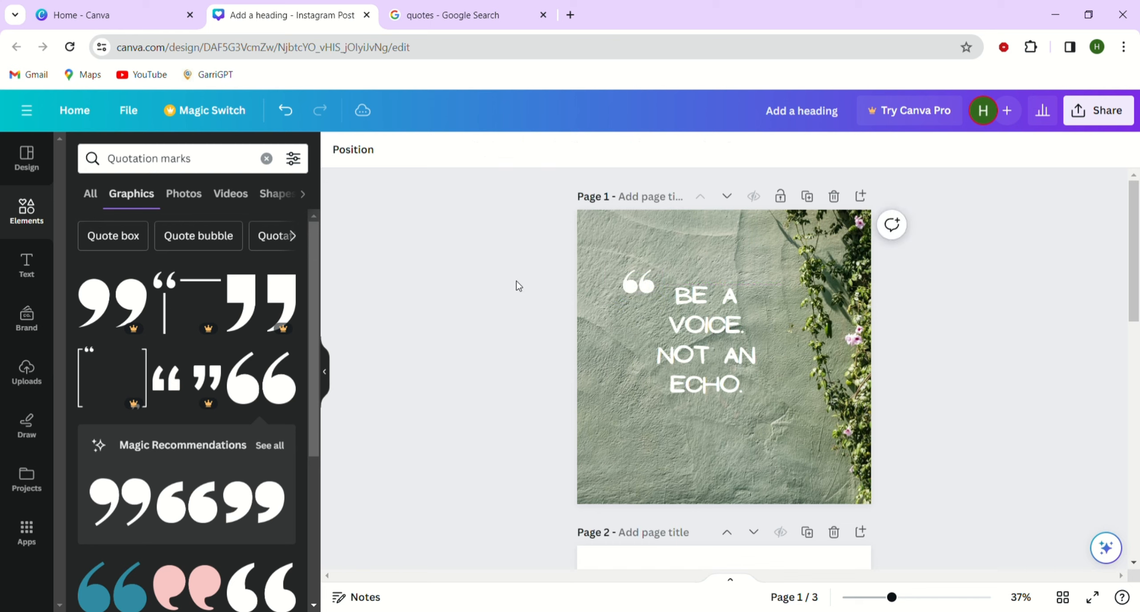
click(646, 286)
drag(648, 289, 650, 291)
Search the elements for "texture" and place a beige paint texture behind the page 1 quote.
text(text)
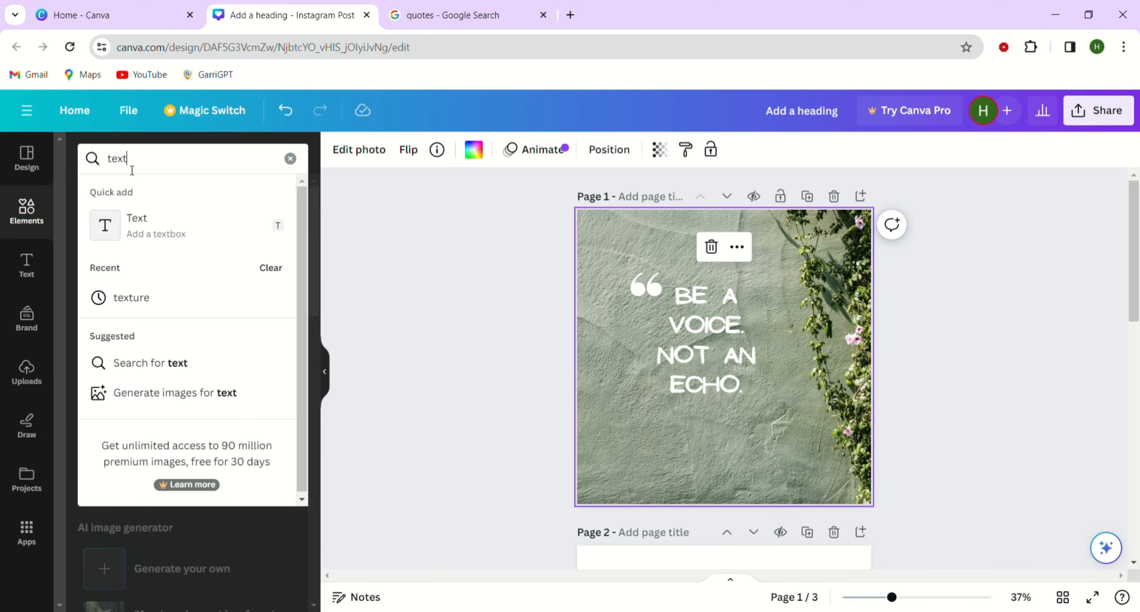
text(ure)
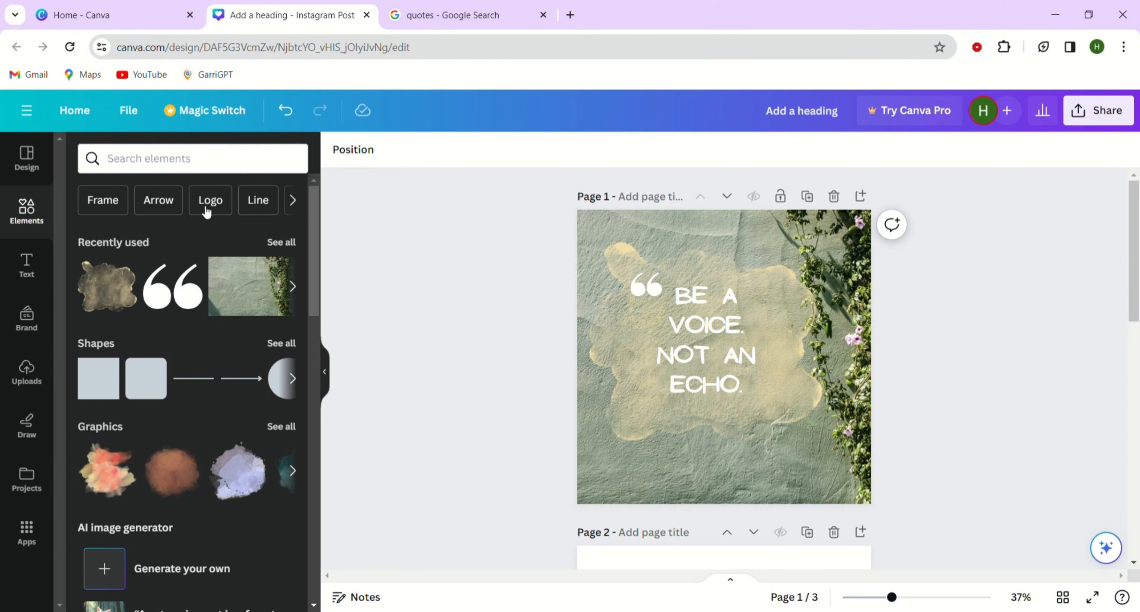
Search the elements for "stars", then place two beige copies of the sparkle graphic above and below the page 1 quote.
click(169, 160)
text(stars)
key(Return)
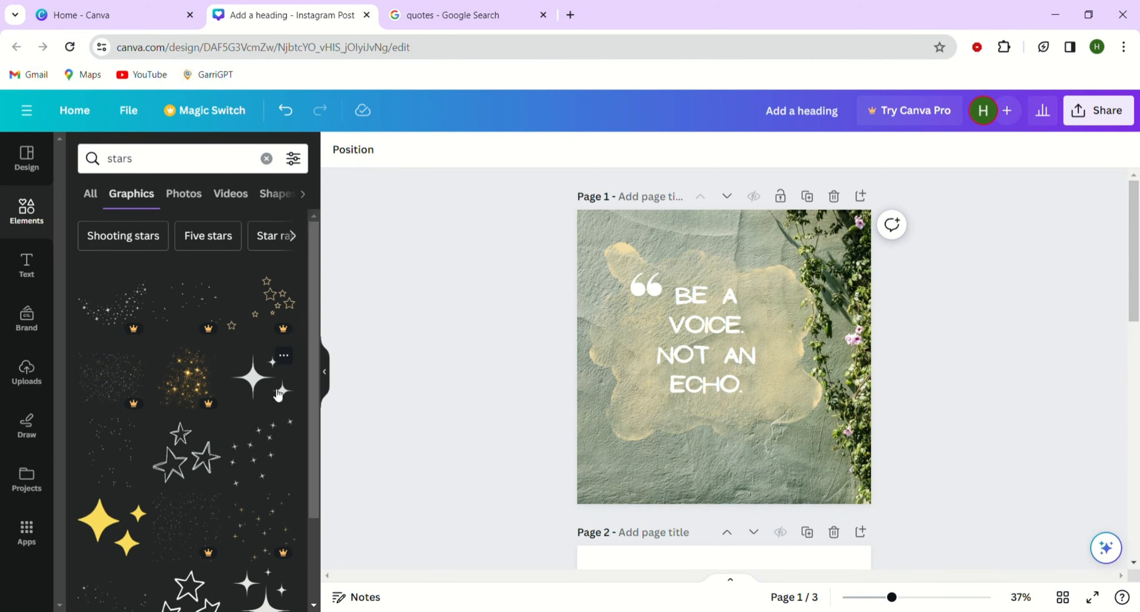
click(277, 394)
drag(752, 366, 728, 342)
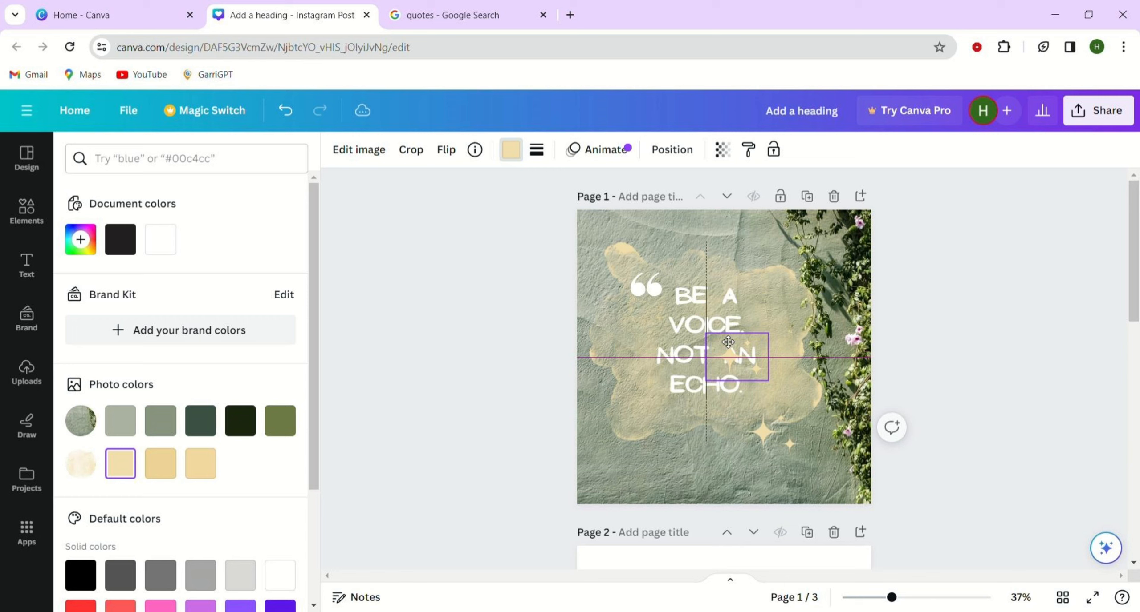
drag(728, 342, 684, 251)
click(519, 298)
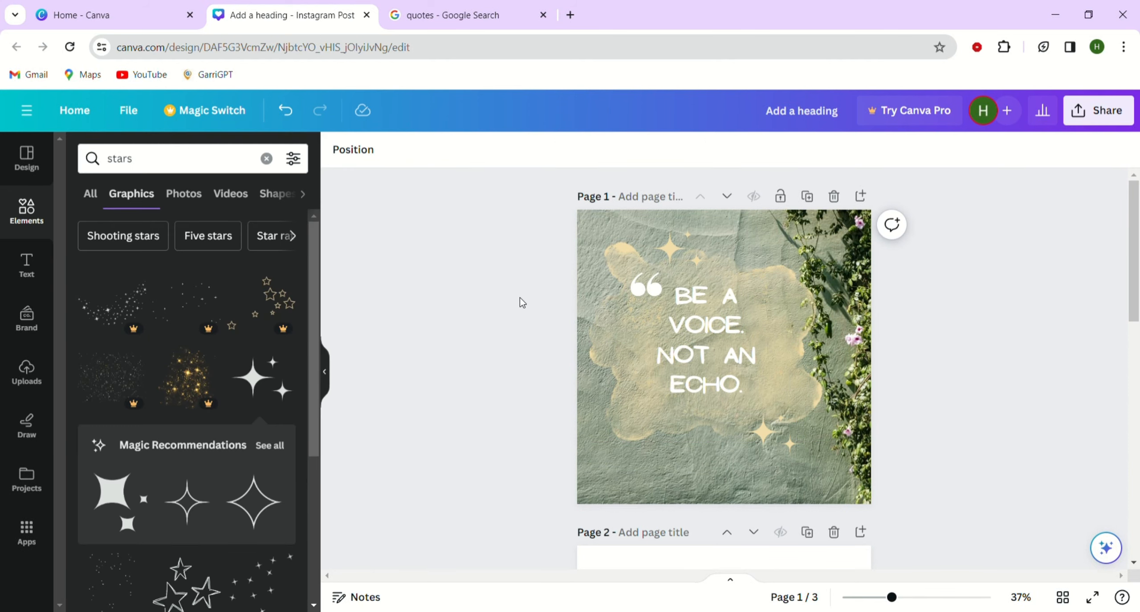
Add the dark green heading "You are your HOME" to page 2 and set a beige leaf-shadow photo as the page background.
scroll(520, 298, down, 5)
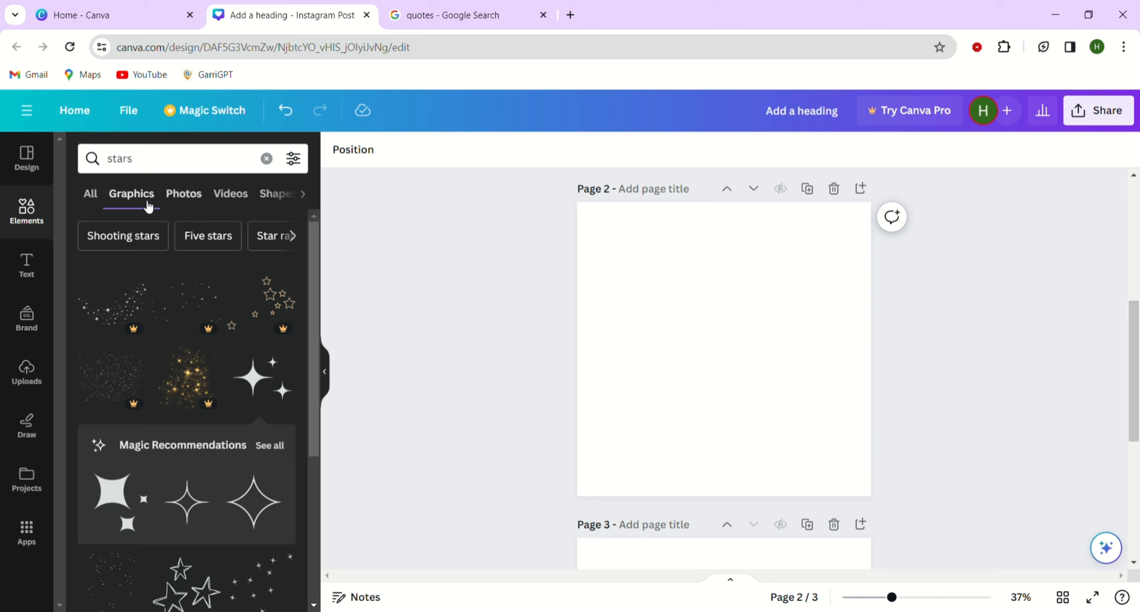
click(26, 263)
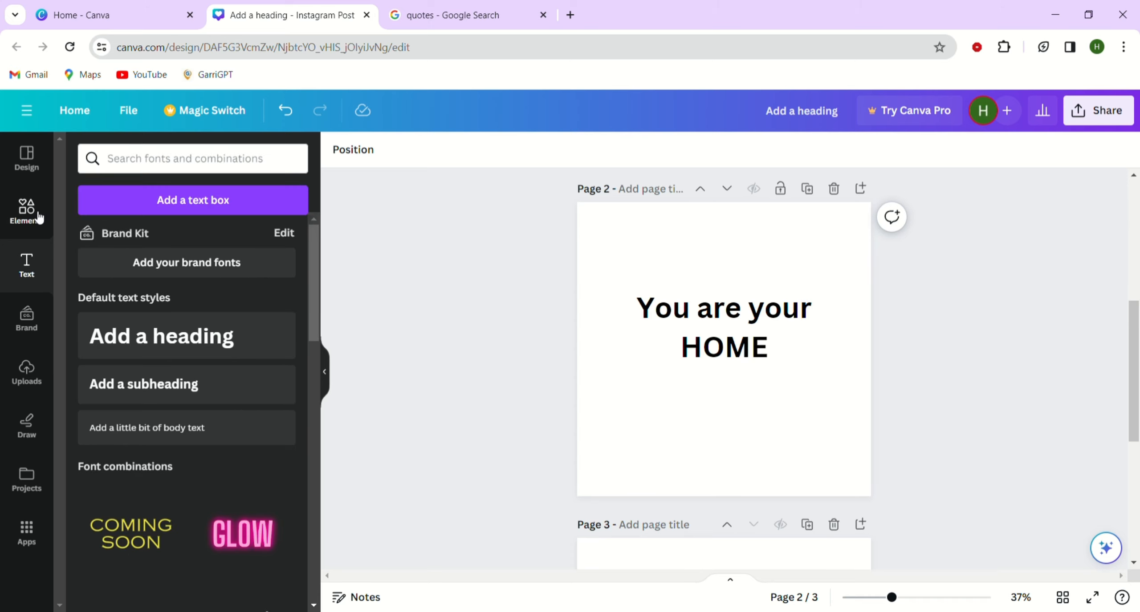
click(35, 214)
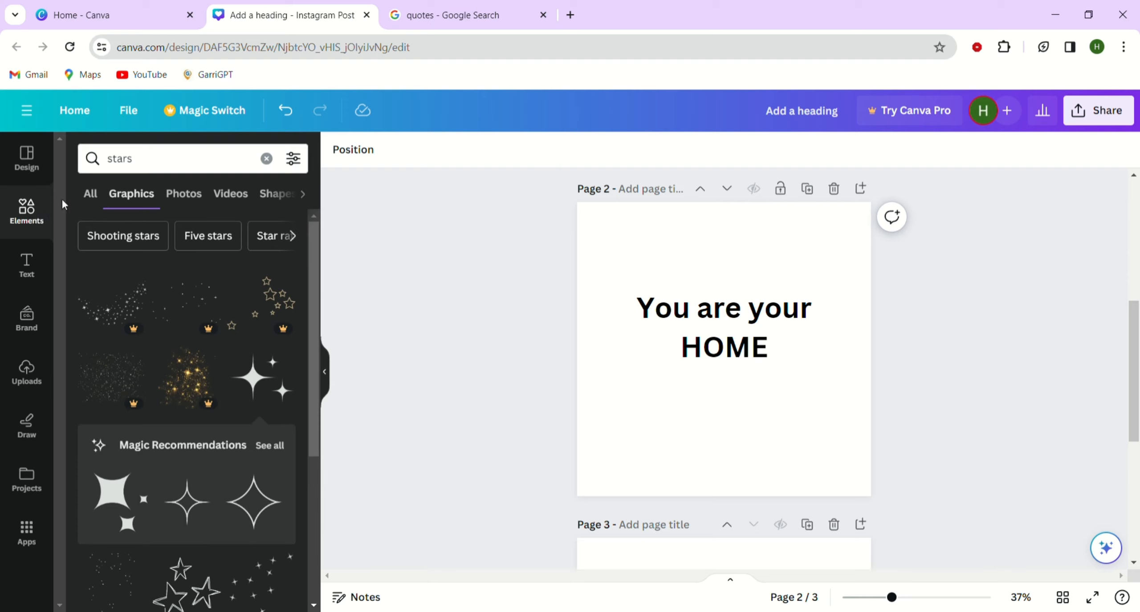
click(185, 194)
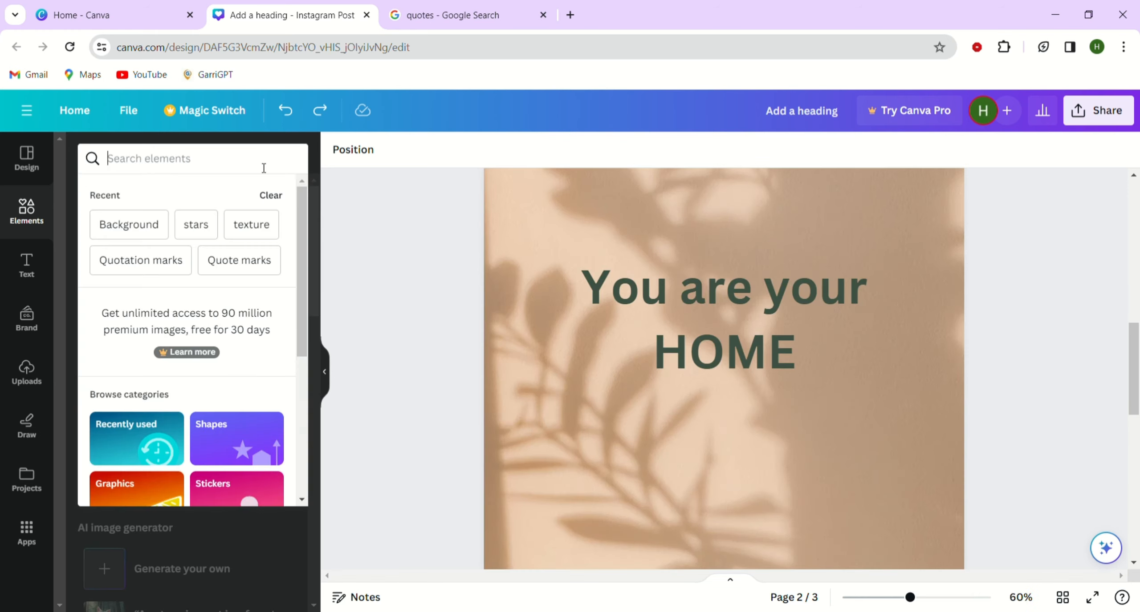
Search the graphics for "FLOWER", insert the line-drawn flower stem on page 2, and place it beside the word HOME.
text(FLOWER)
key(Return)
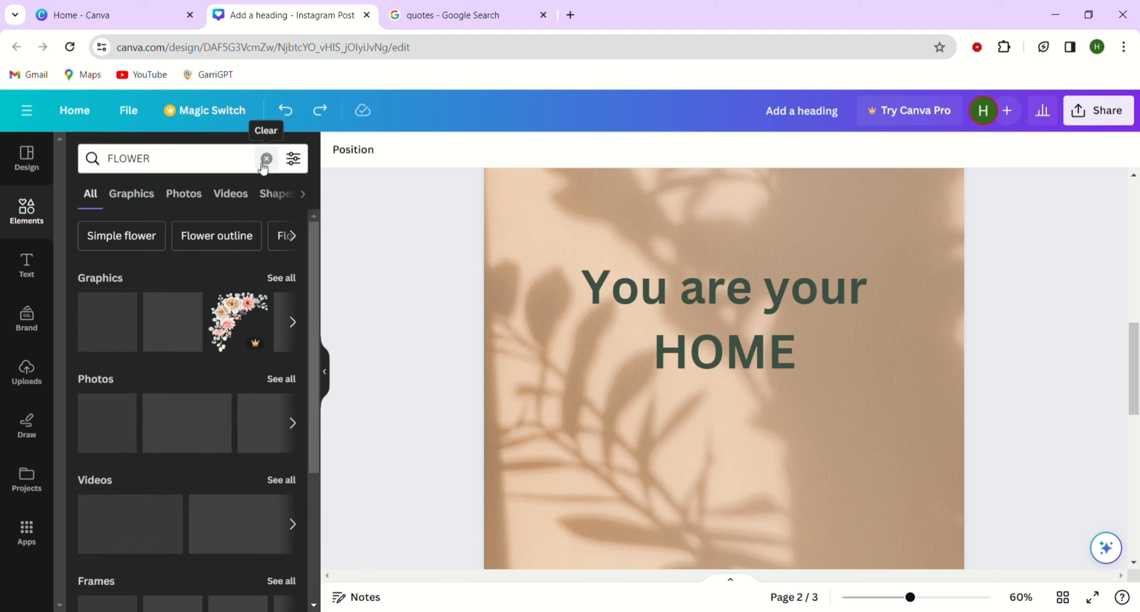
click(113, 283)
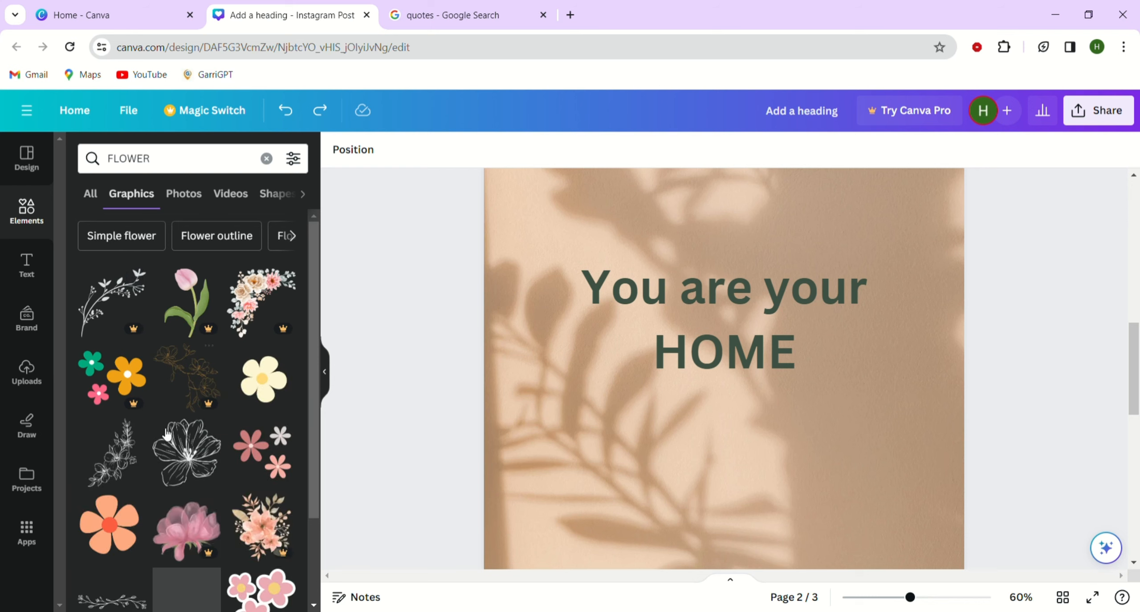
scroll(162, 427, down, 5)
scroll(164, 446, down, 3)
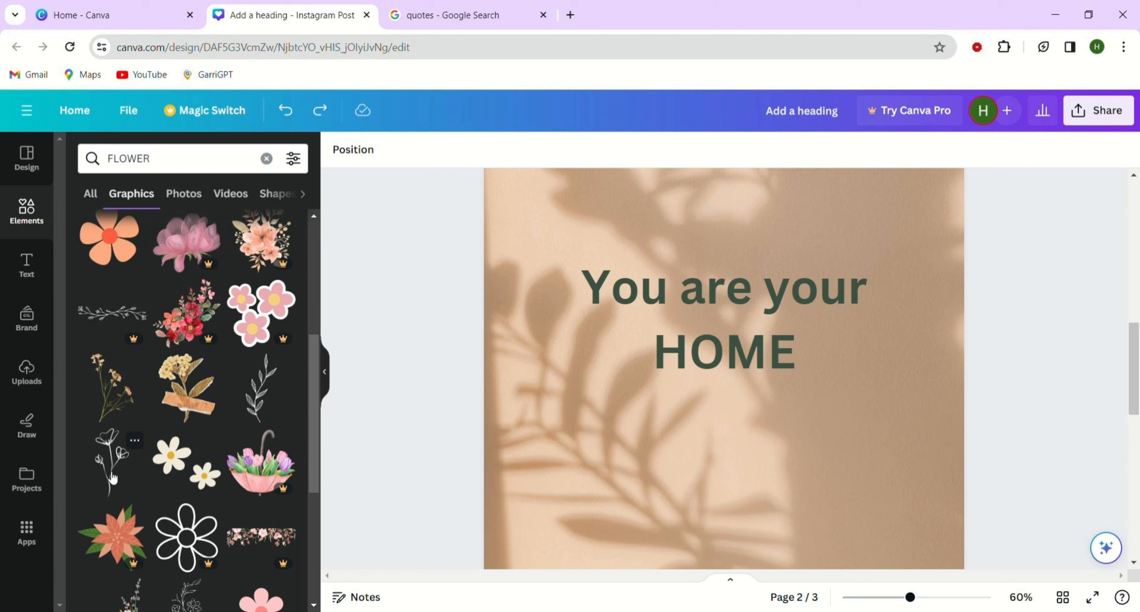
click(111, 479)
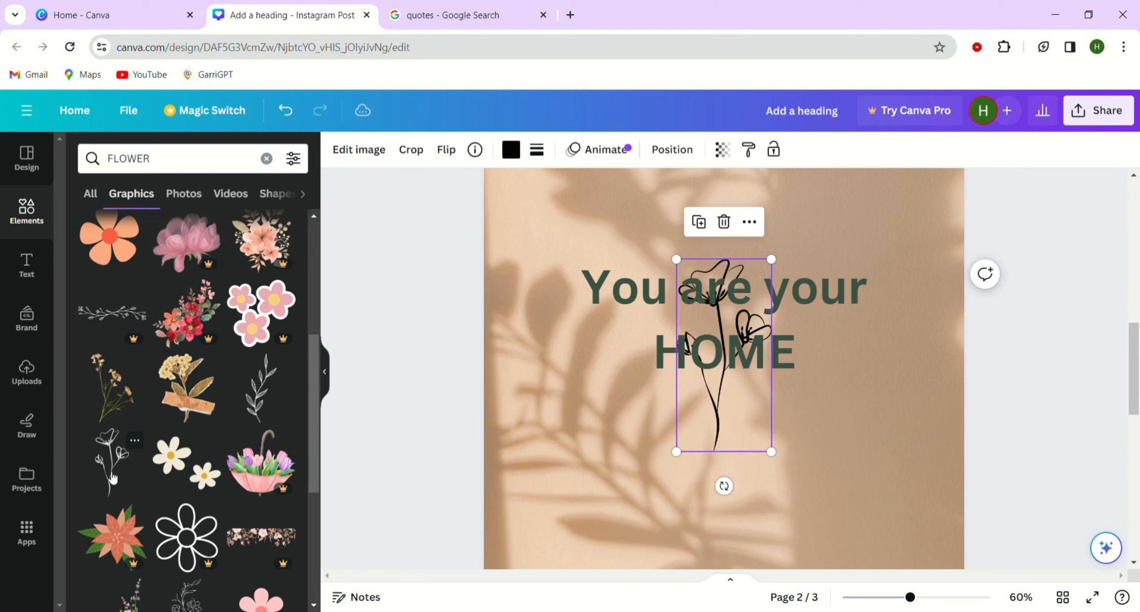
drag(722, 419, 856, 470)
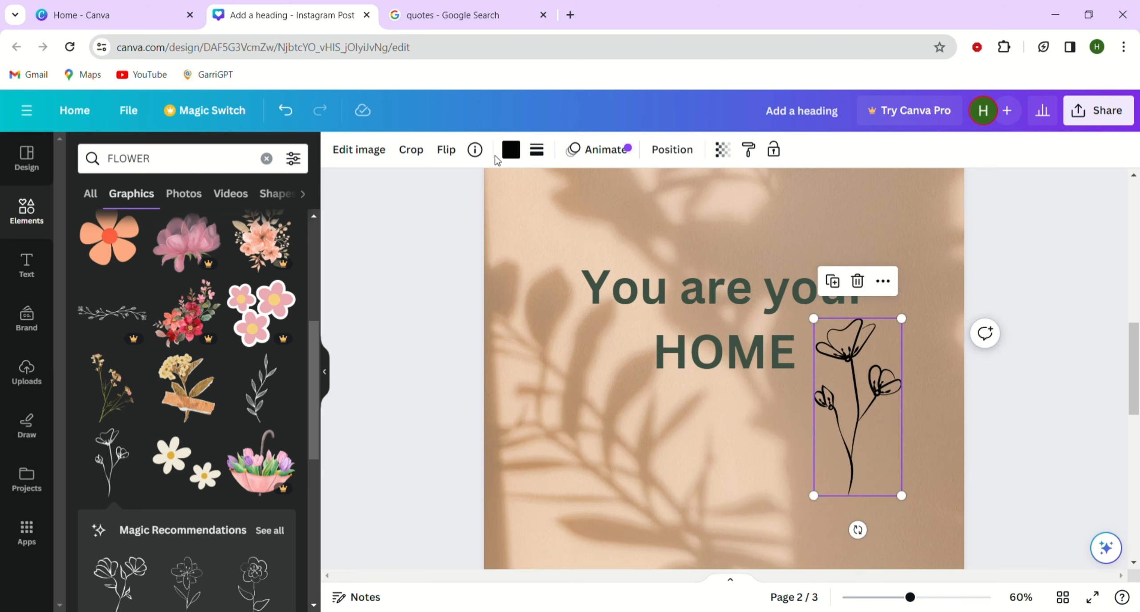
Colour the line-drawn flower white and change the page 2 heading to an elegant serif font.
click(511, 151)
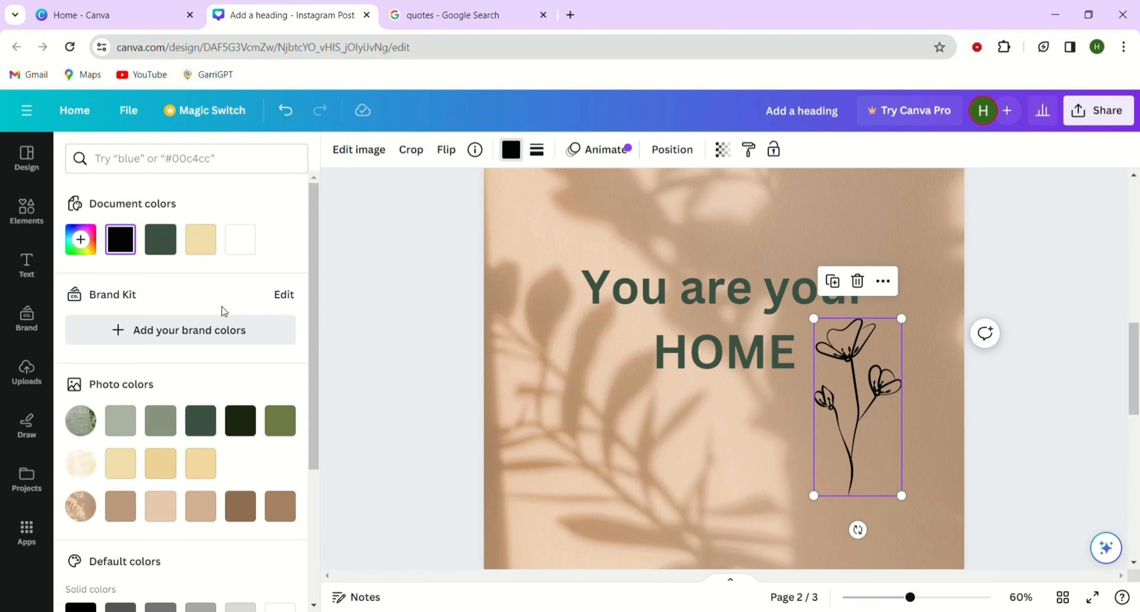
click(240, 241)
click(422, 412)
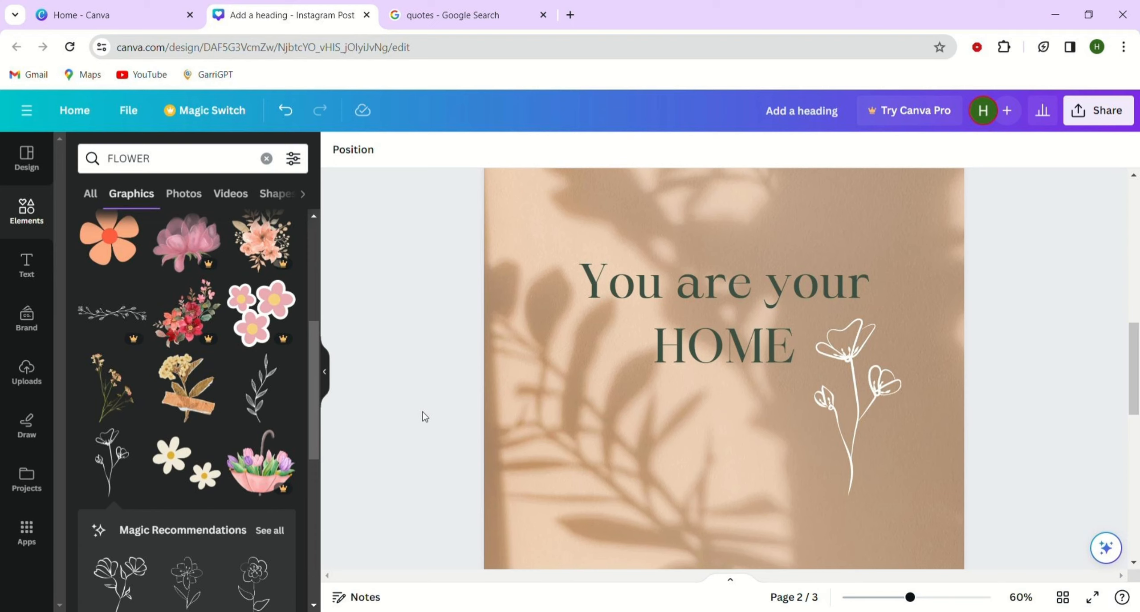
Search the elements for "programming course" and insert the desk photo with a laptop and notebook on page 3.
scroll(422, 412, down, 10)
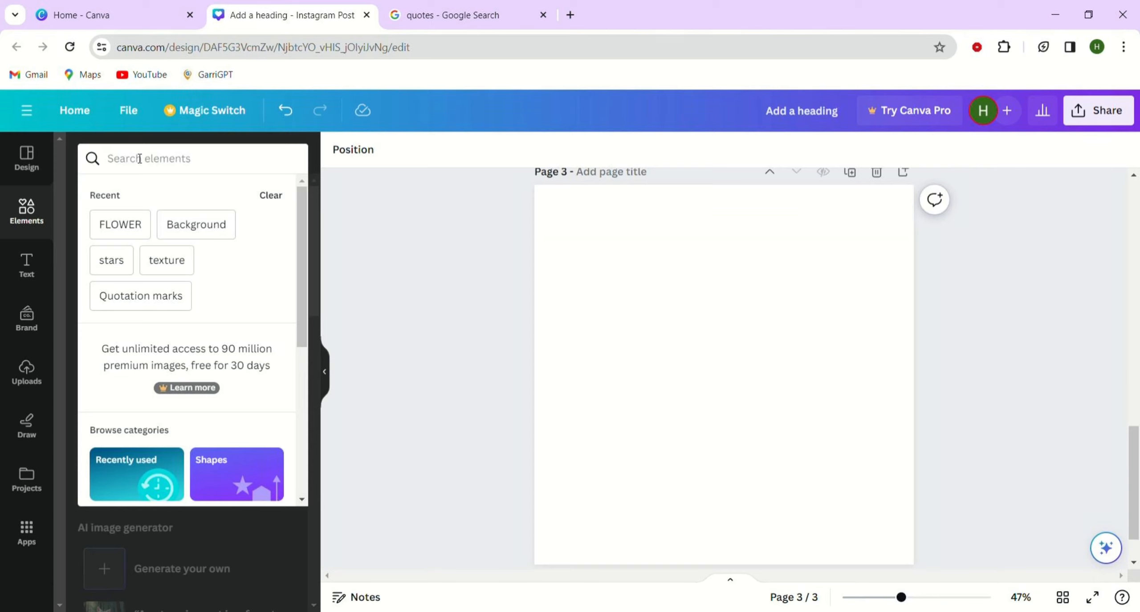
text(programmi)
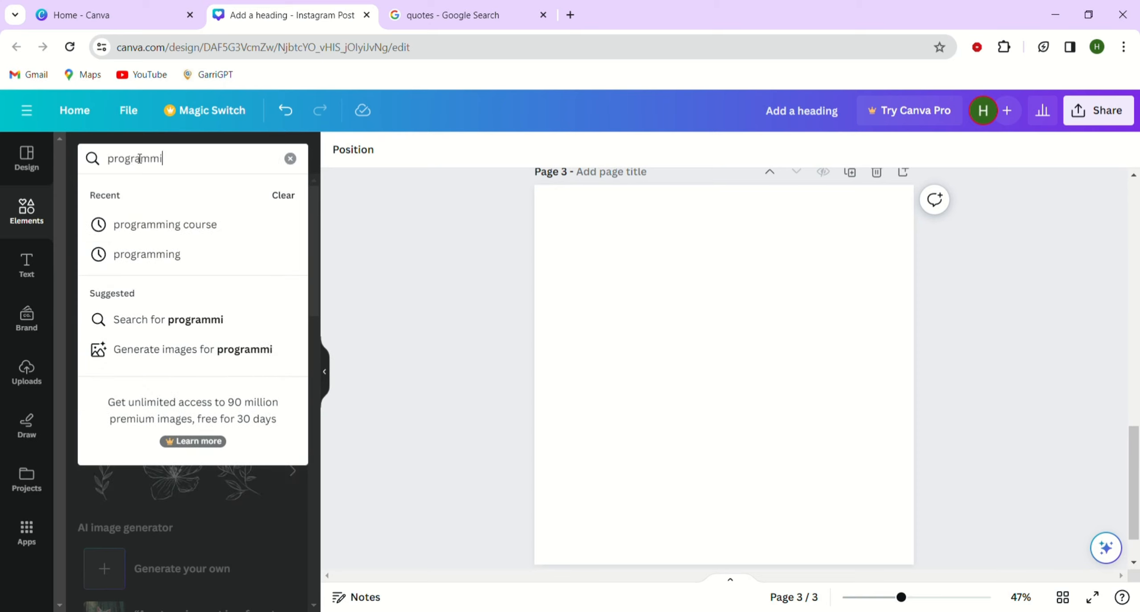
click(124, 236)
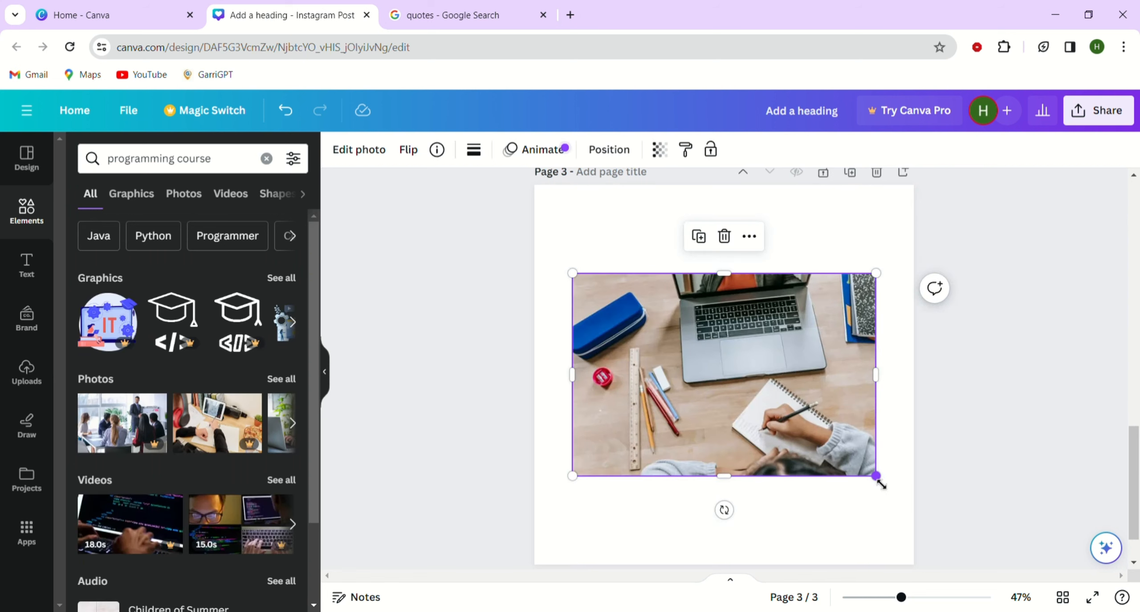
Set the desk photo as the page 3 background and place a large dark green slanted shape over the page's left part.
click(749, 242)
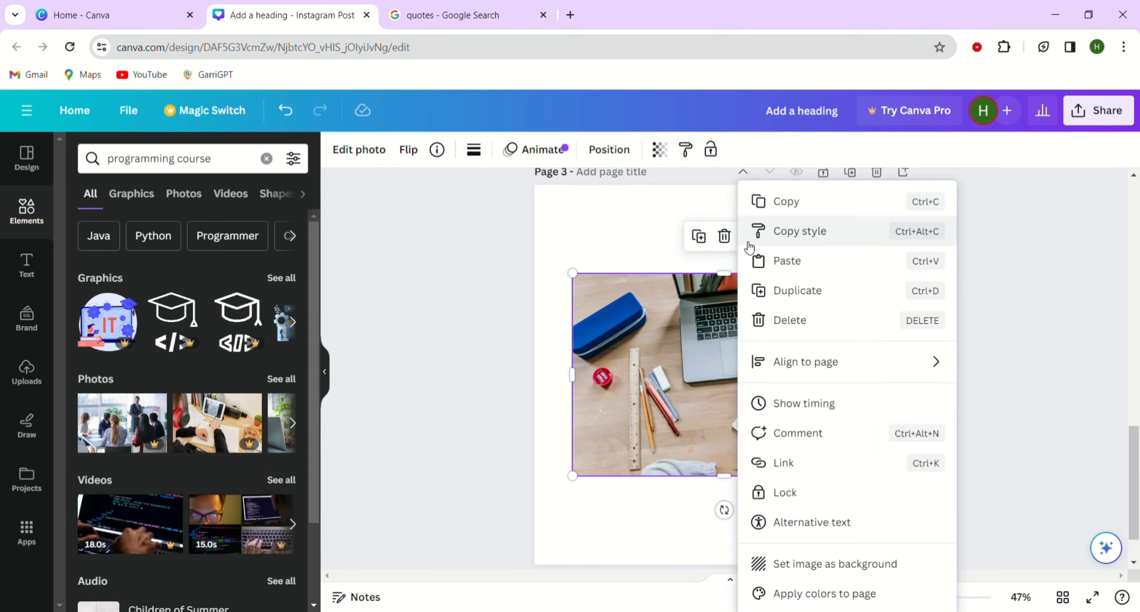
click(816, 569)
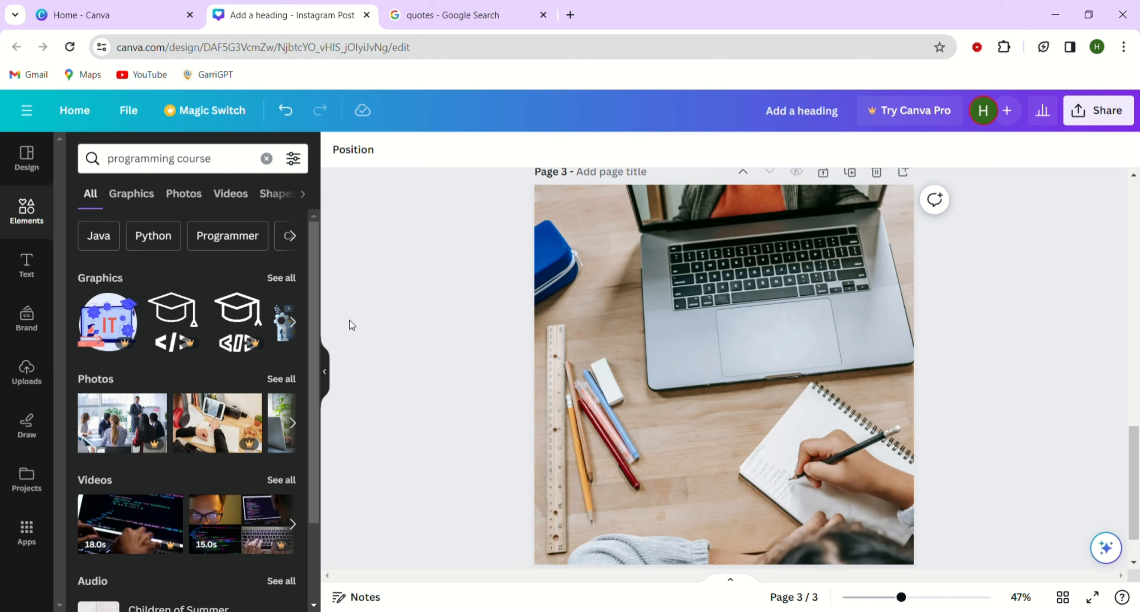
click(44, 218)
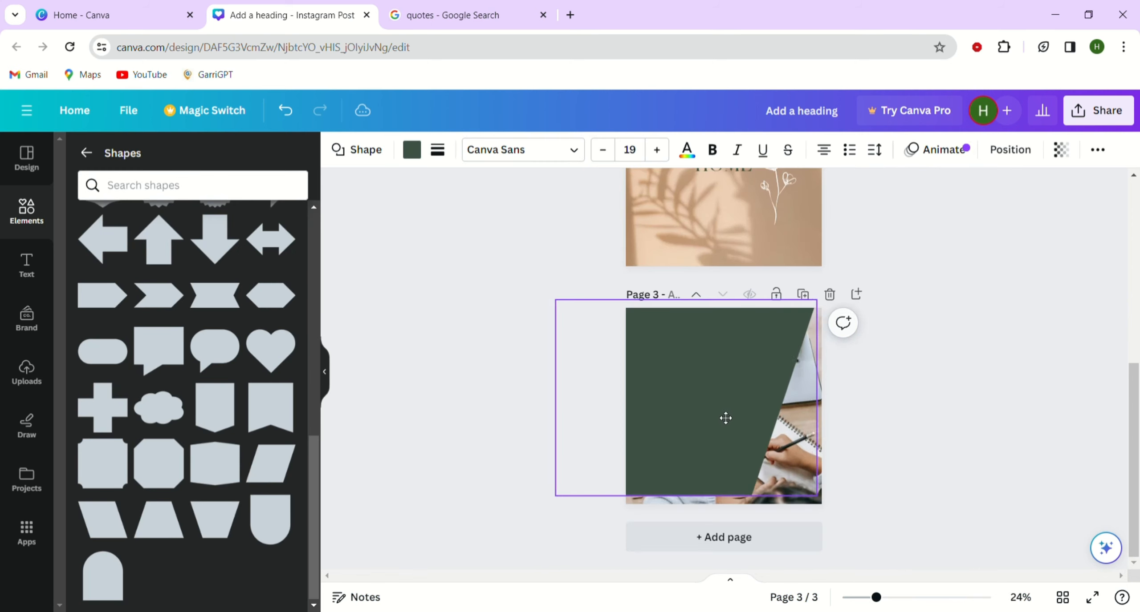
scroll(725, 418, up, 3)
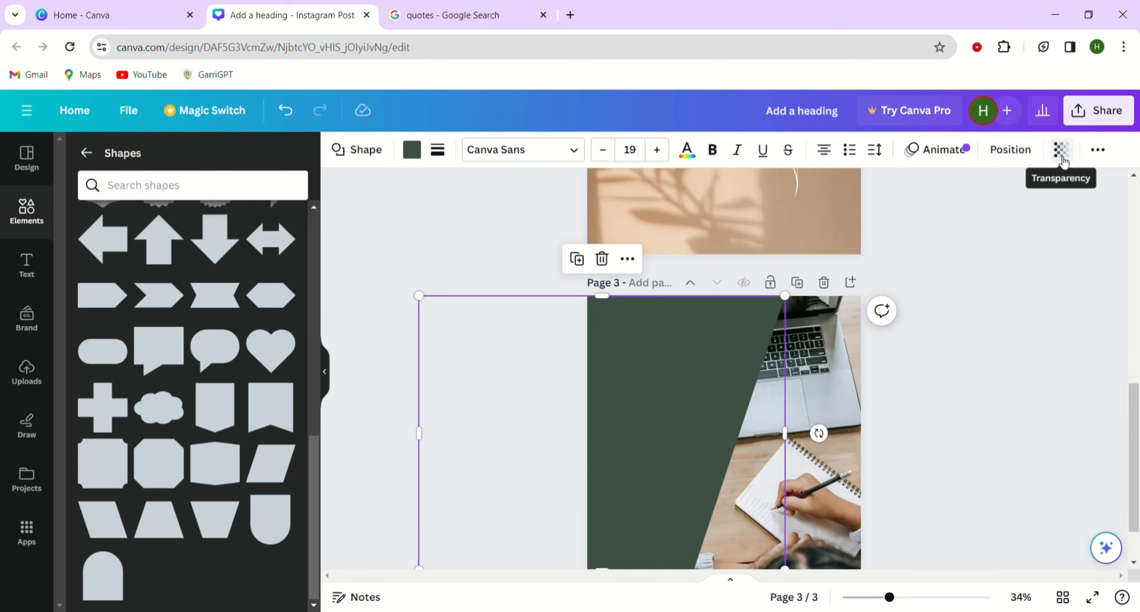
Make the dark green shape on page 3 semi-transparent so the desk photo shows through it.
click(1062, 150)
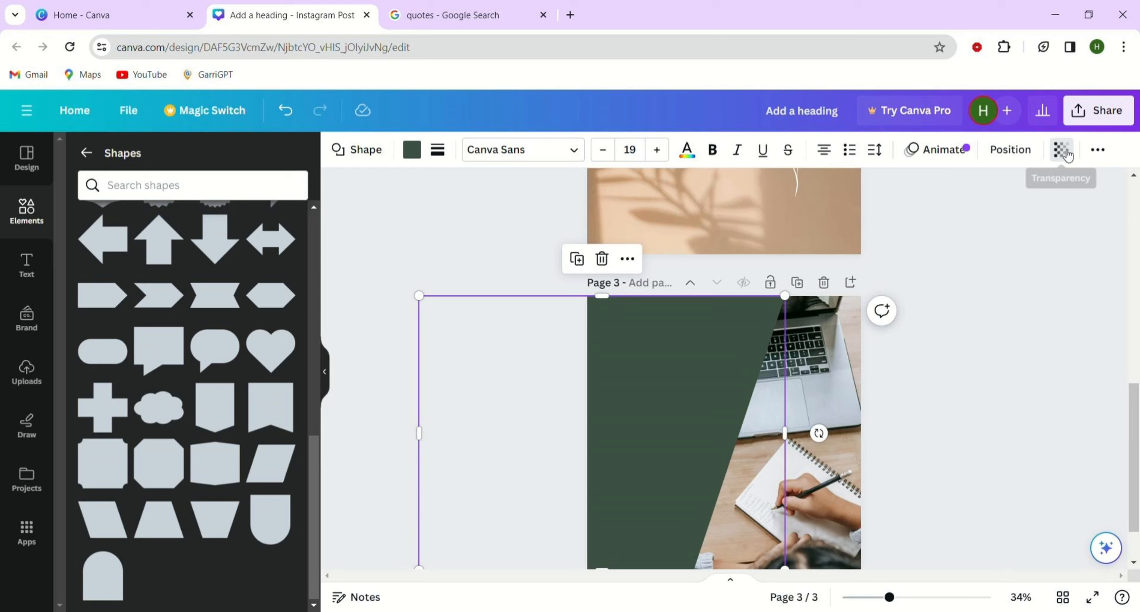
click(1061, 152)
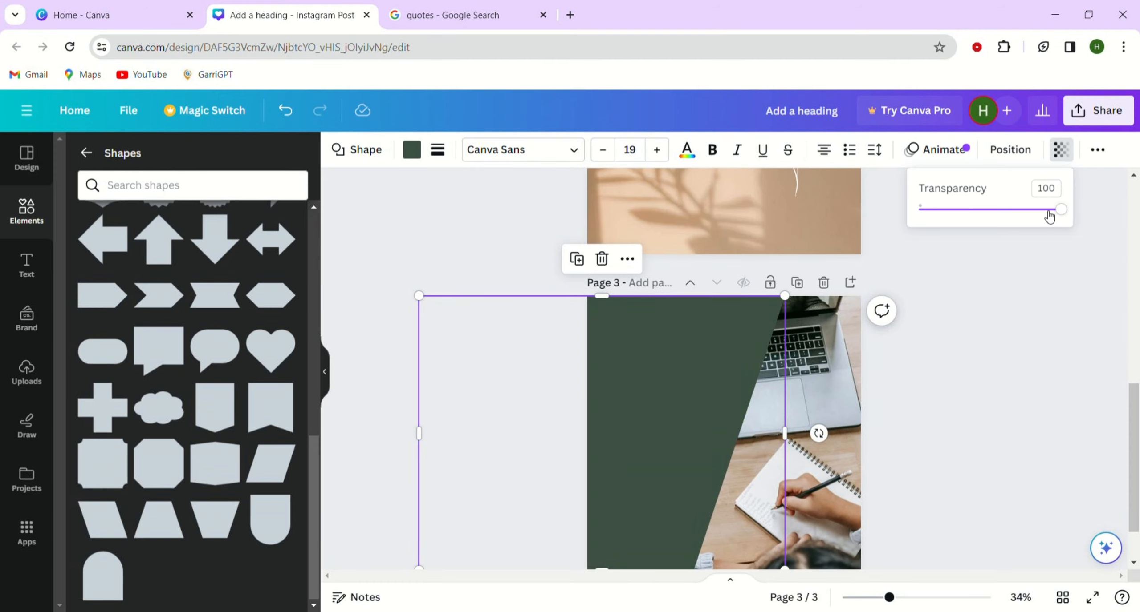
drag(1060, 217, 1037, 213)
click(990, 318)
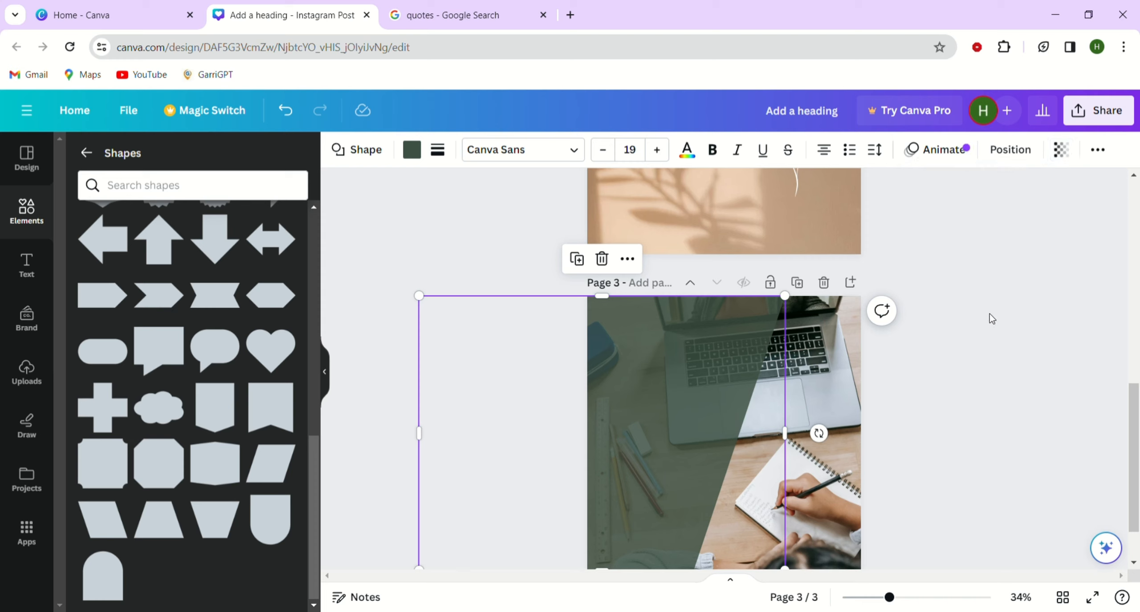
click(985, 322)
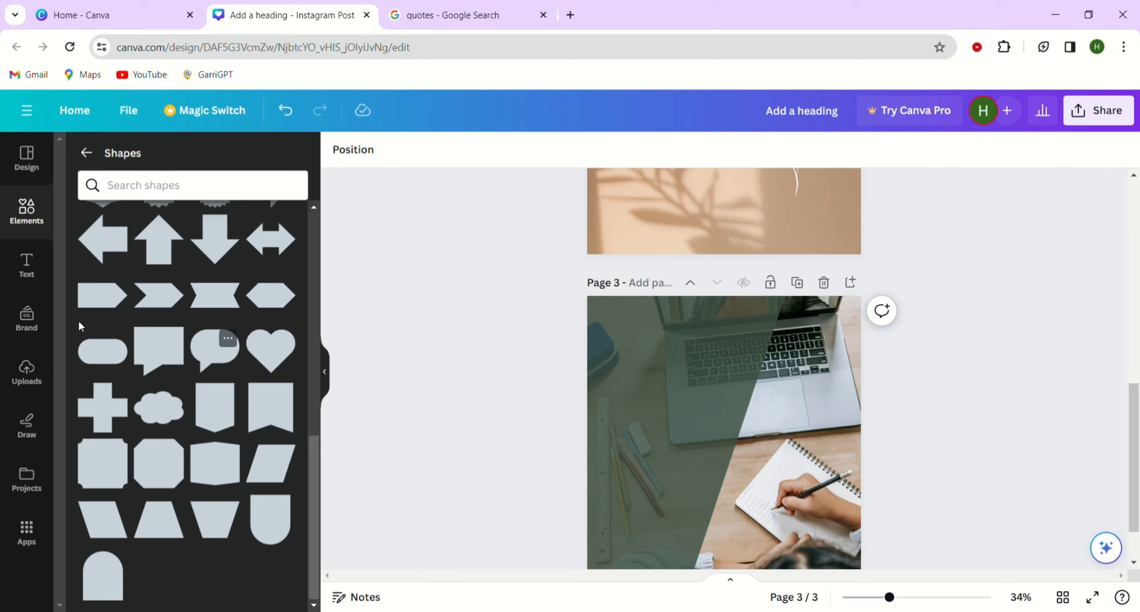
Add the heading "Coding Classes" in two lines over the upper part of the green shape on page 3.
click(42, 286)
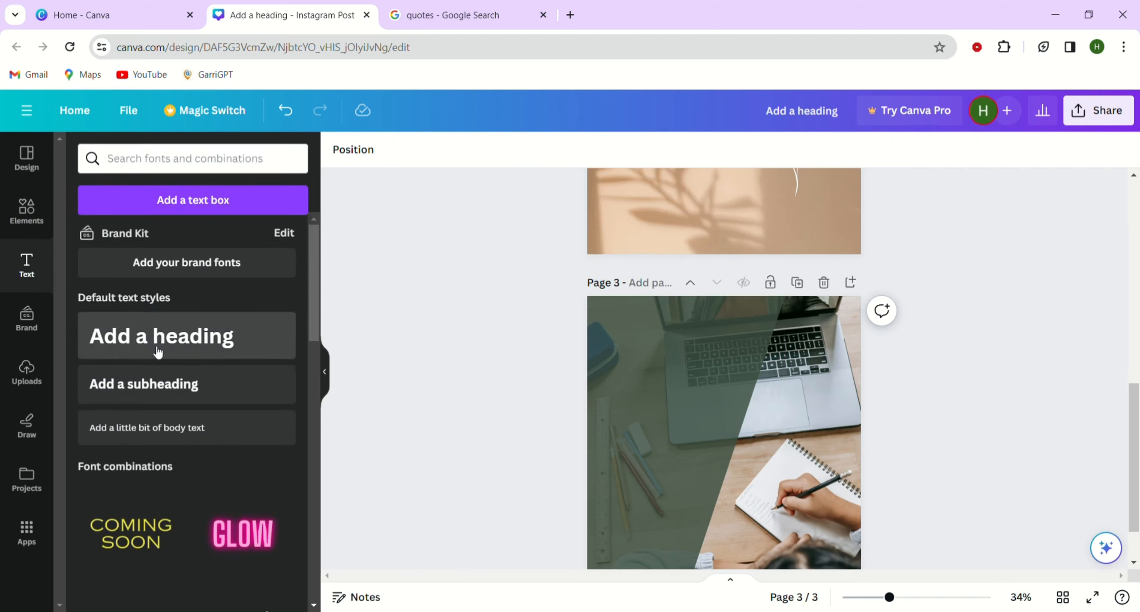
click(158, 353)
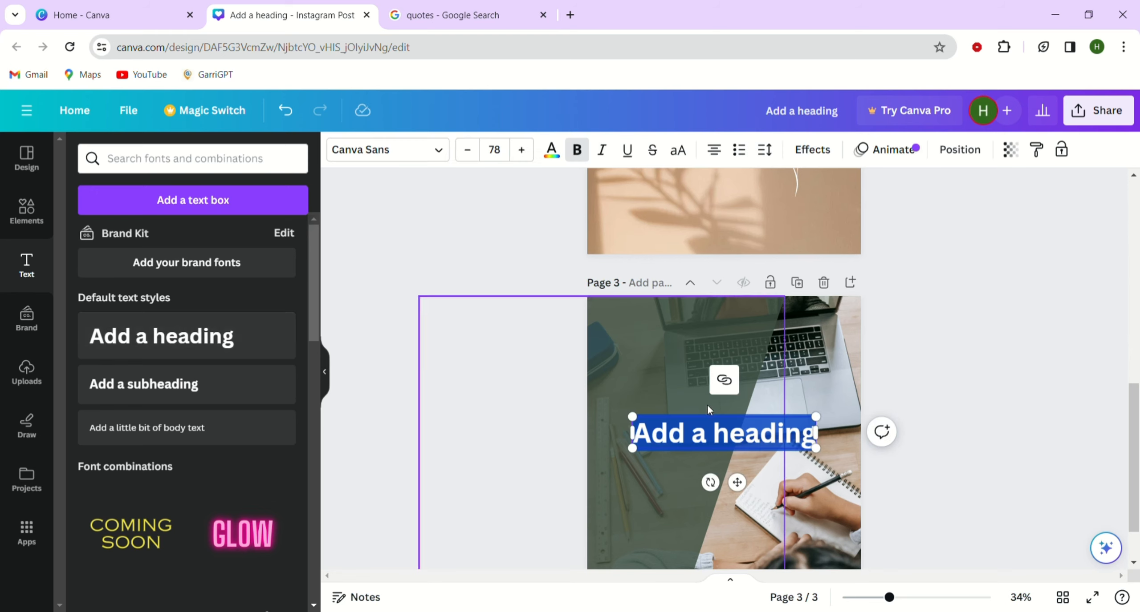
click(943, 390)
drag(753, 442, 730, 347)
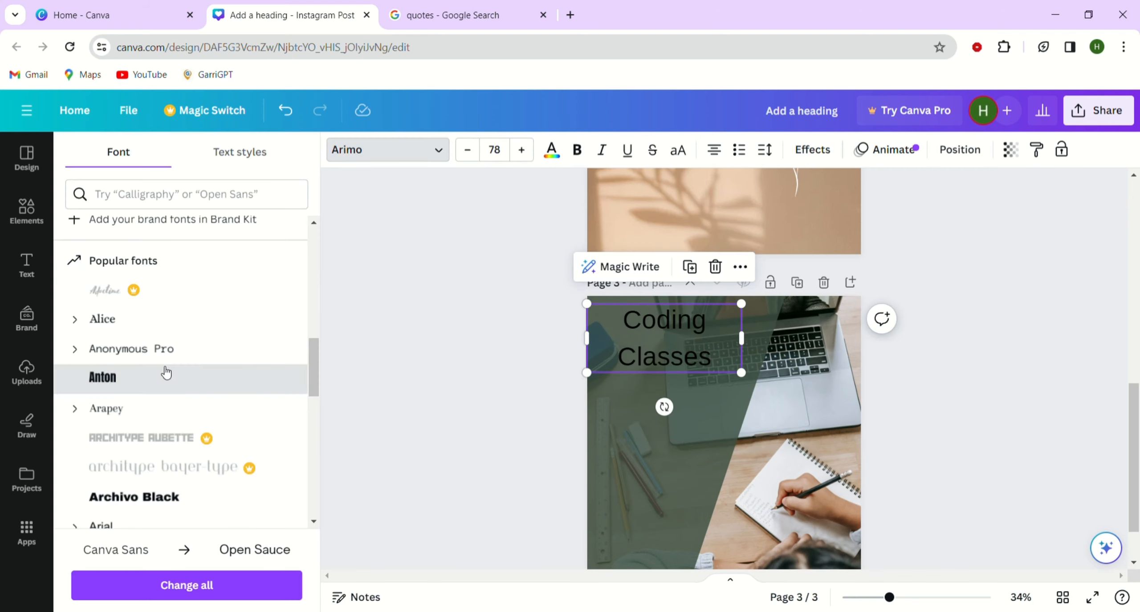
Format the "Coding Classes" heading in Archivo Black at size 69 and colour it yellow #ffde59.
click(166, 376)
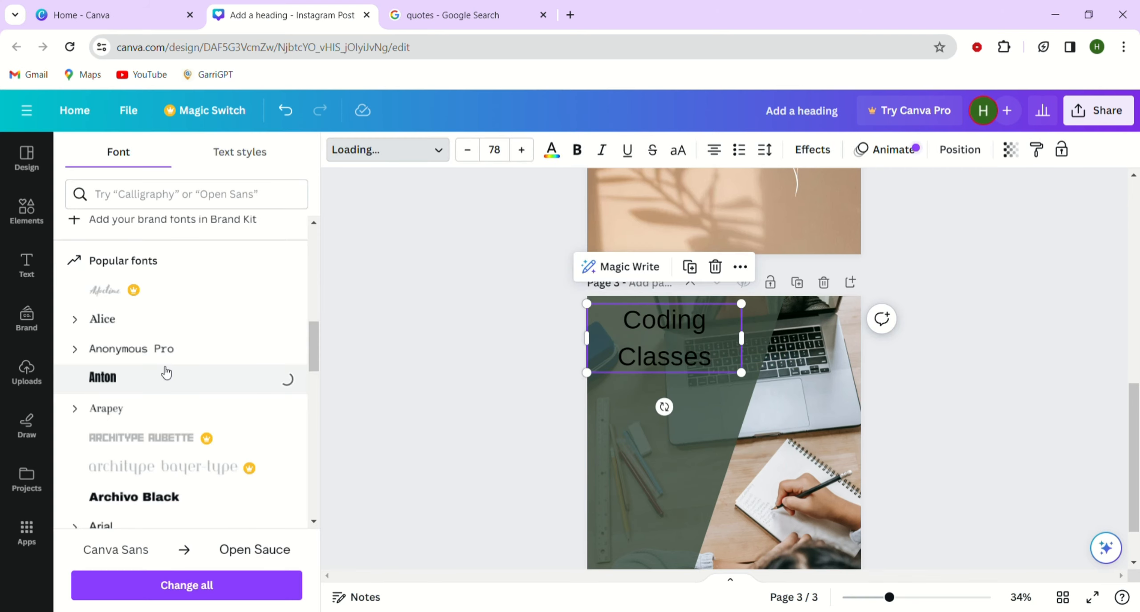
click(467, 154)
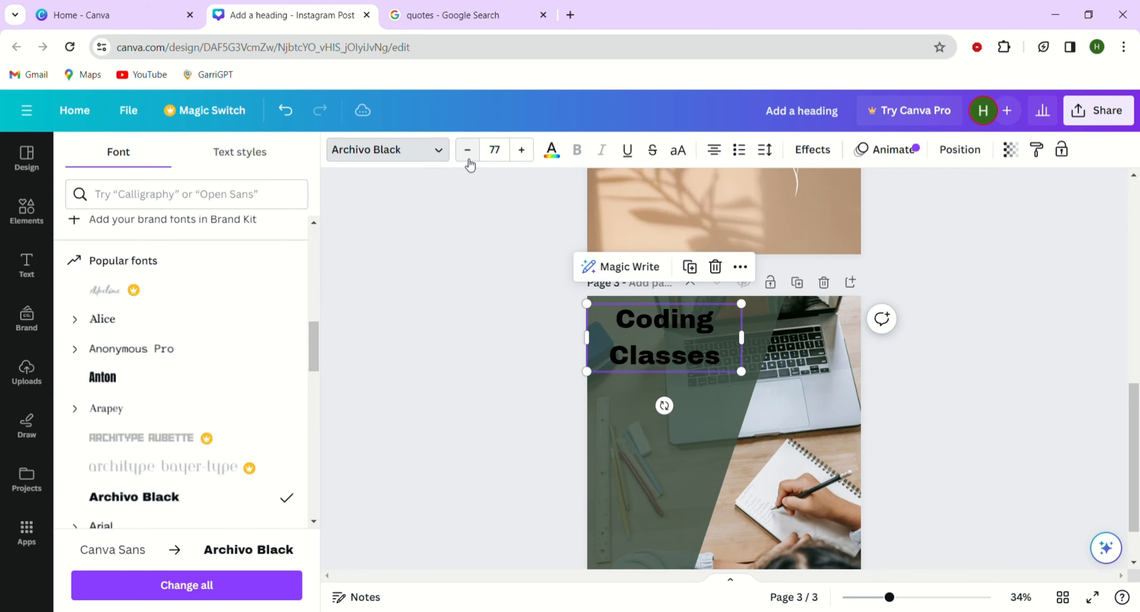
click(467, 157)
click(468, 157)
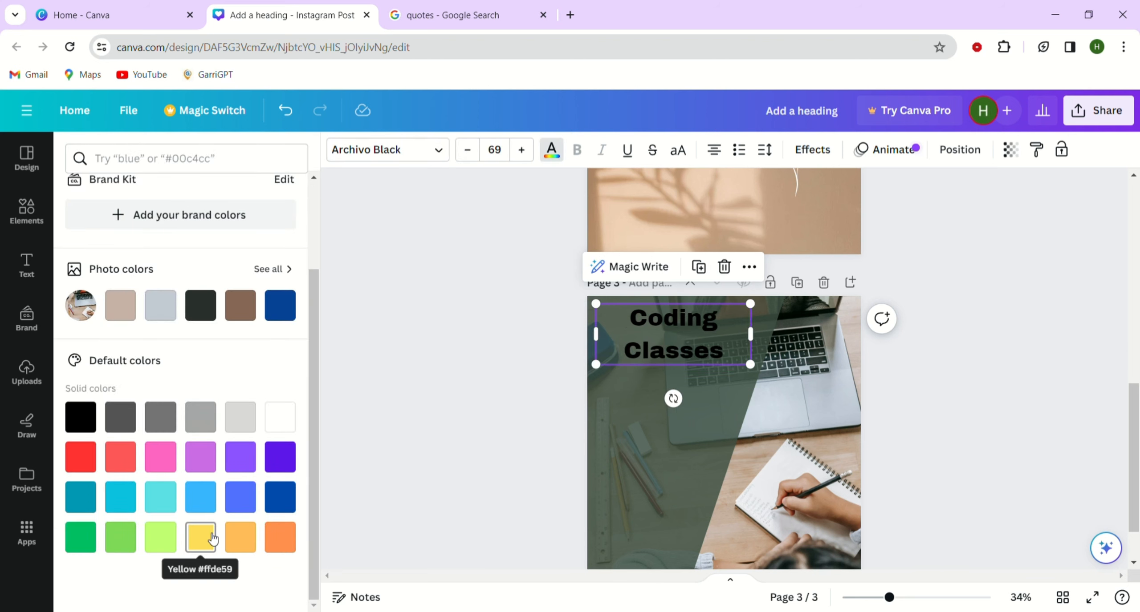
click(200, 538)
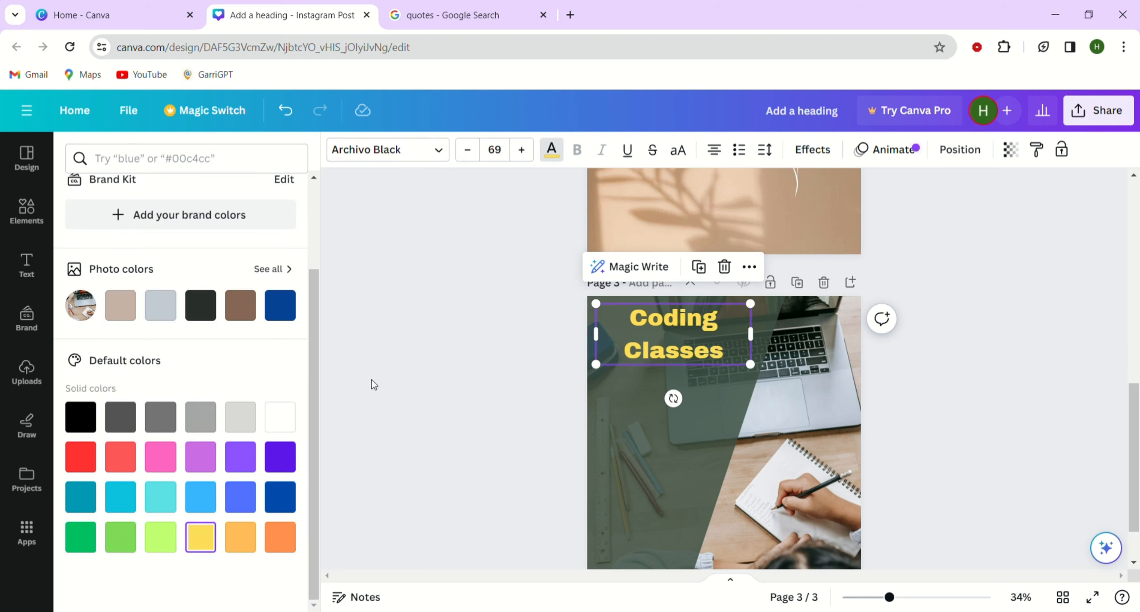
click(881, 319)
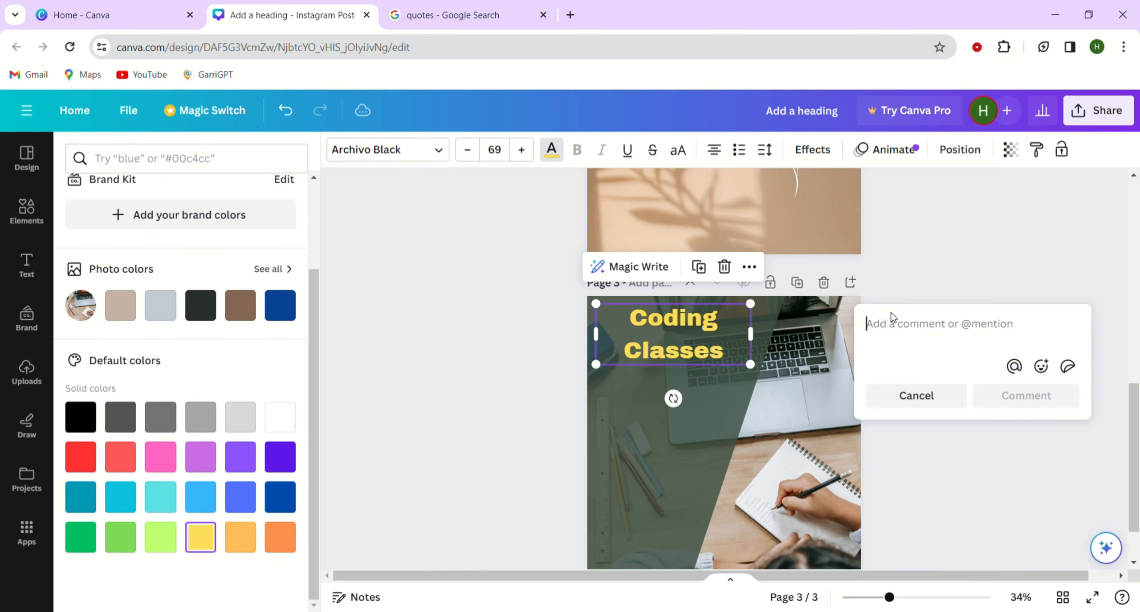
click(933, 256)
click(933, 255)
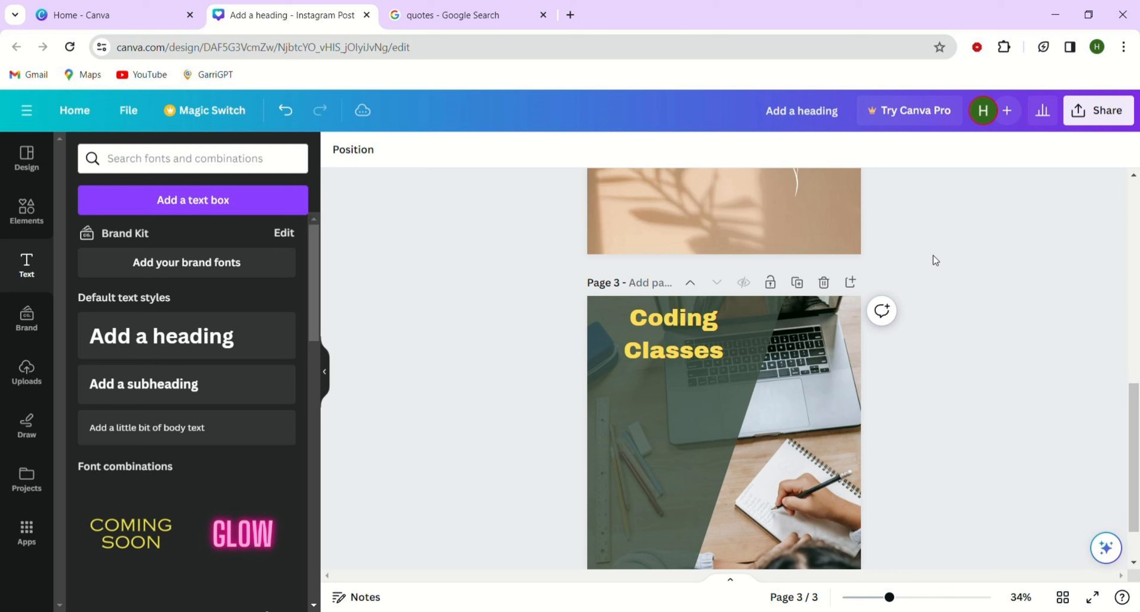
Add the white subheadings "Every Monday" and "10AM - 12AM" beneath the "Coding Classes" heading.
click(148, 385)
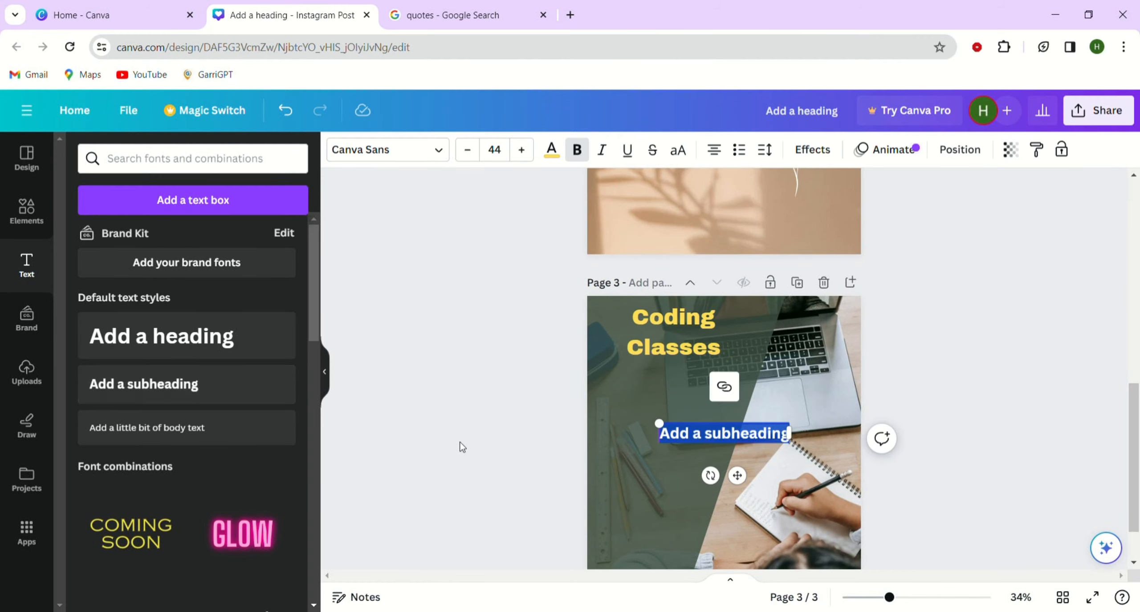
text(Every Monday)
drag(724, 433, 672, 398)
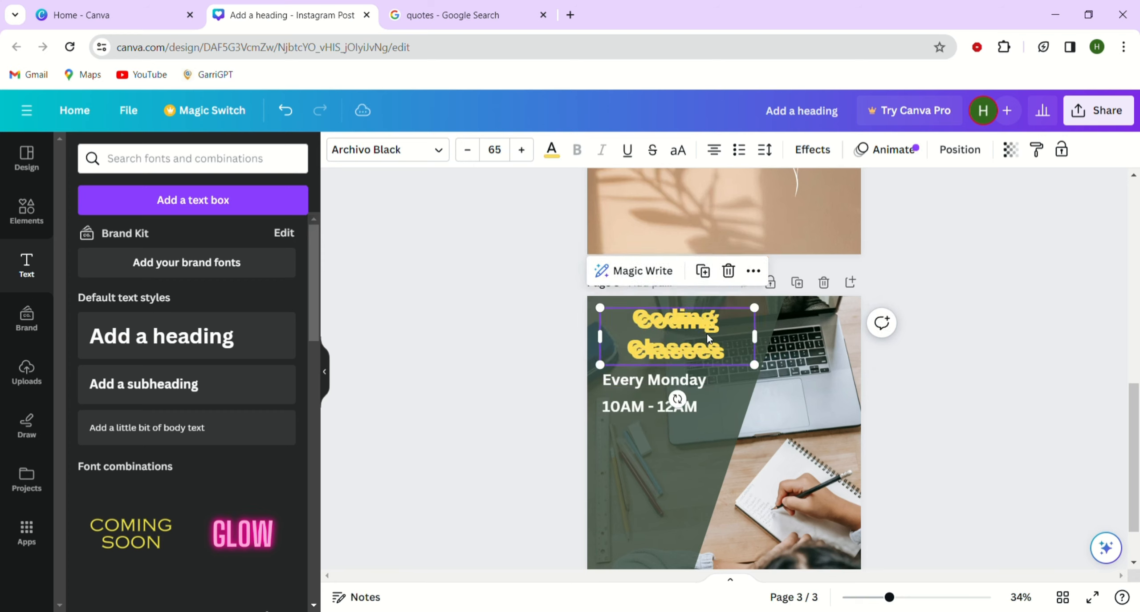
Copy the heading below the time as "WE LEARN", and copy the time text beneath it for the lines Basics, Python and Projects.
drag(707, 339, 694, 469)
double_click(677, 447)
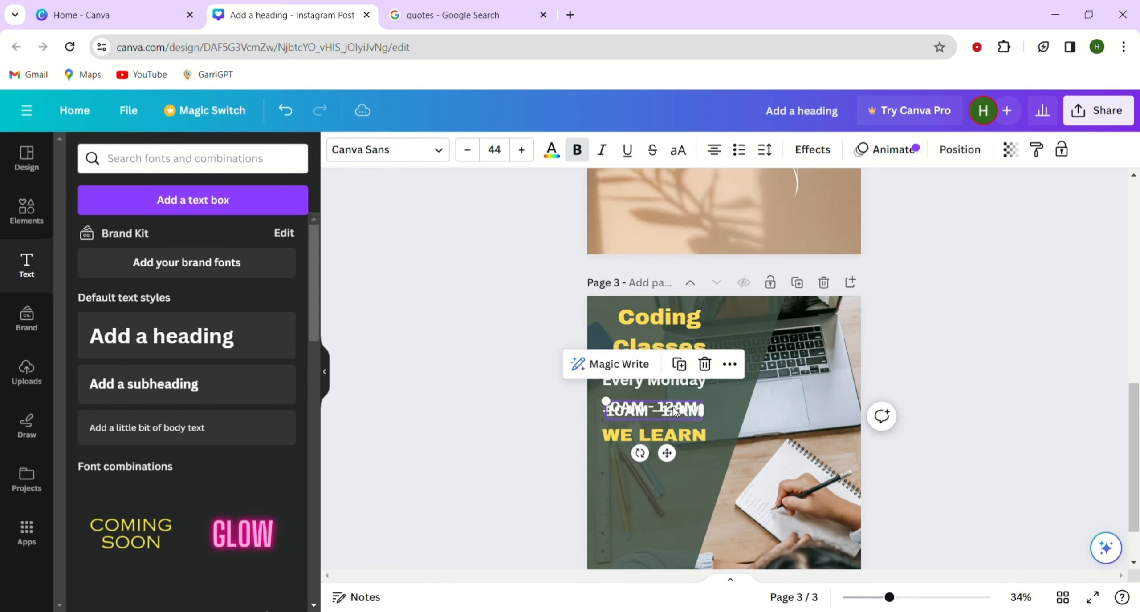
drag(655, 410, 659, 469)
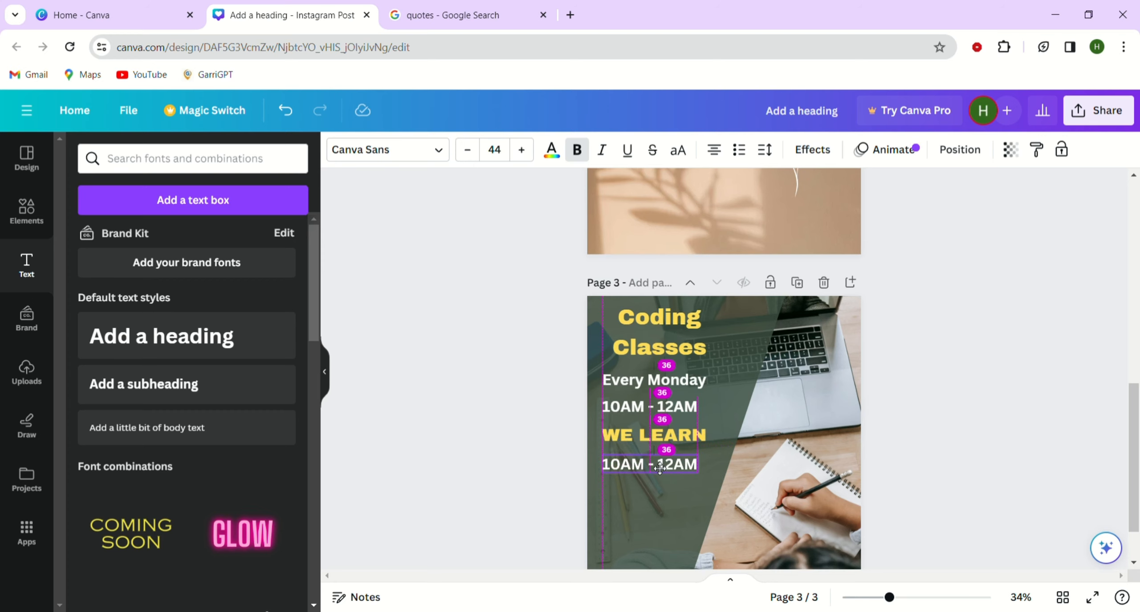
drag(659, 468, 654, 462)
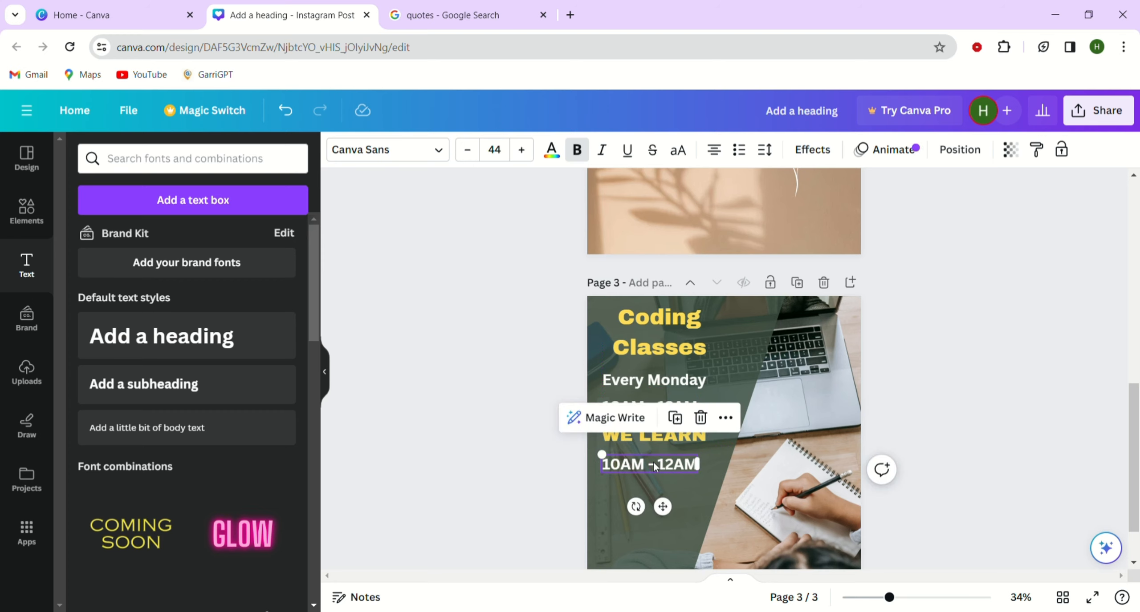
click(164, 437)
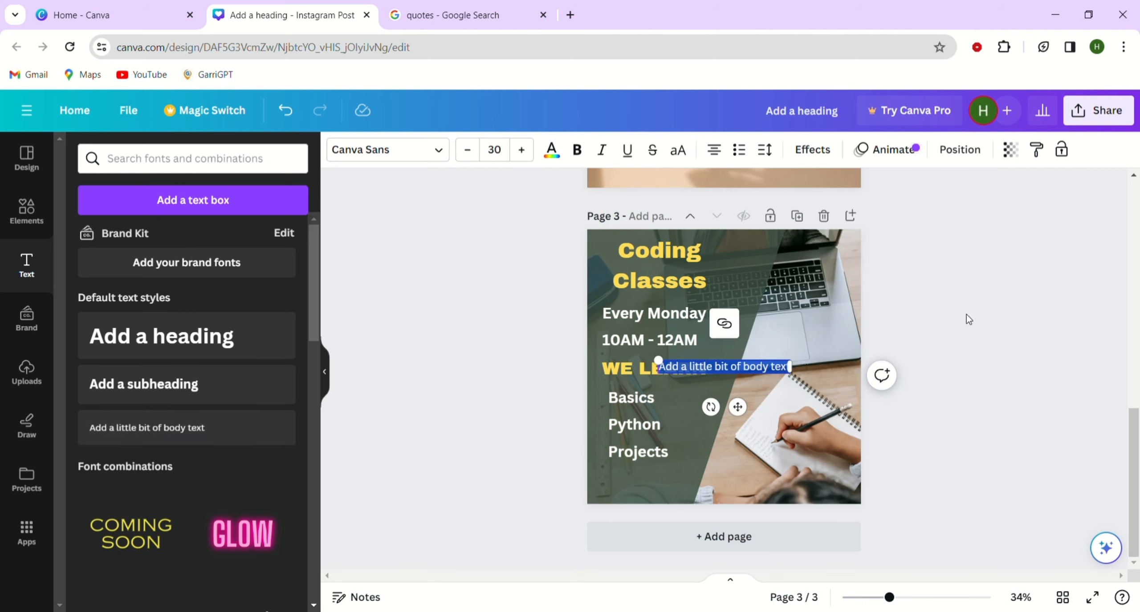
click(950, 319)
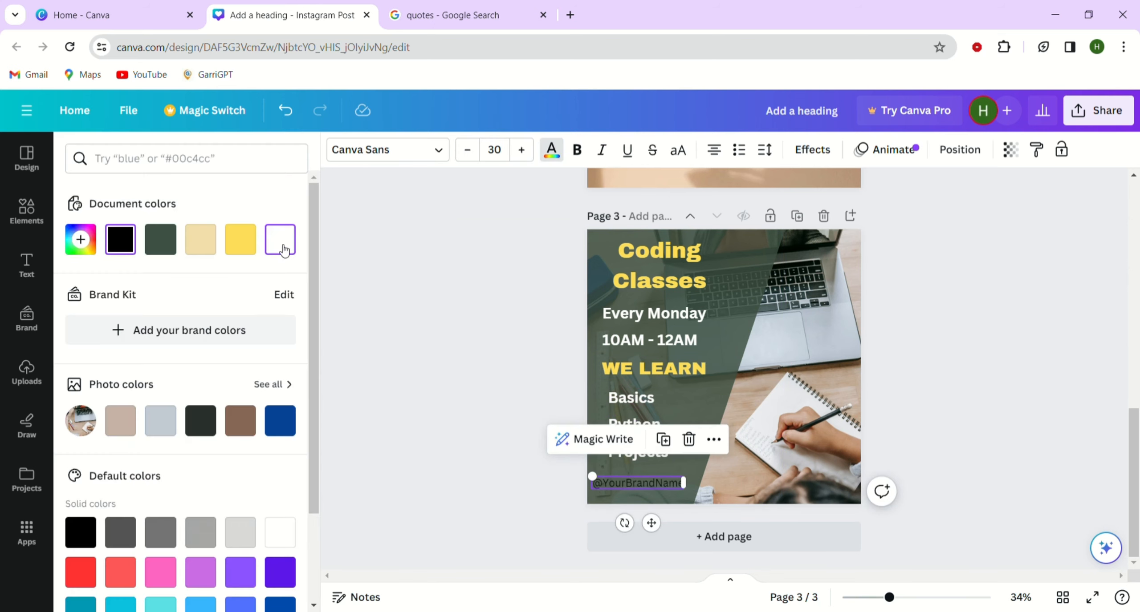
click(277, 236)
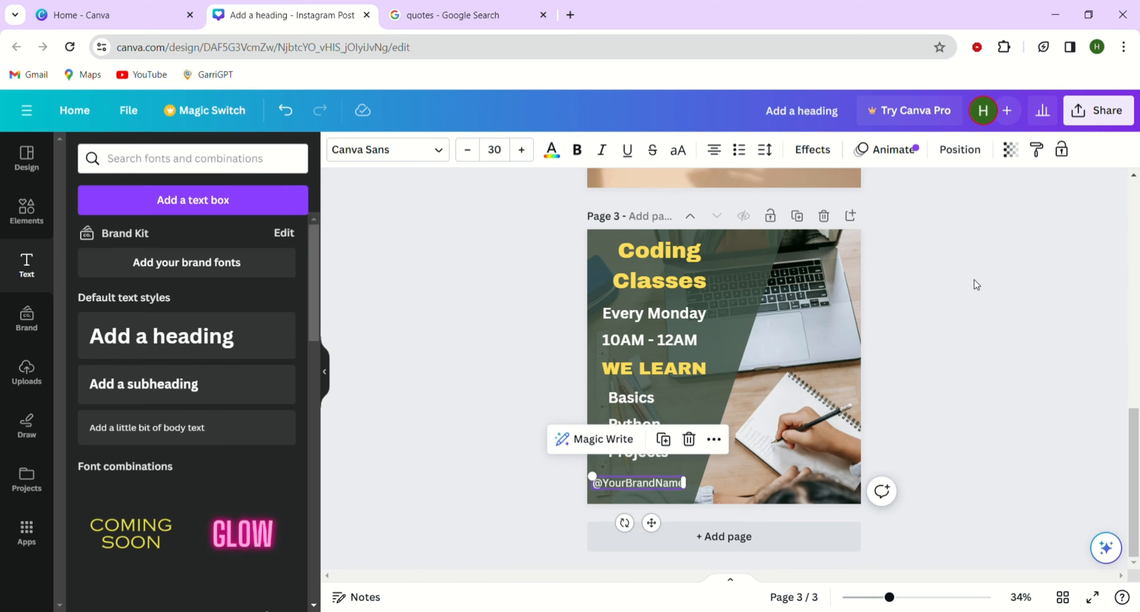
click(974, 280)
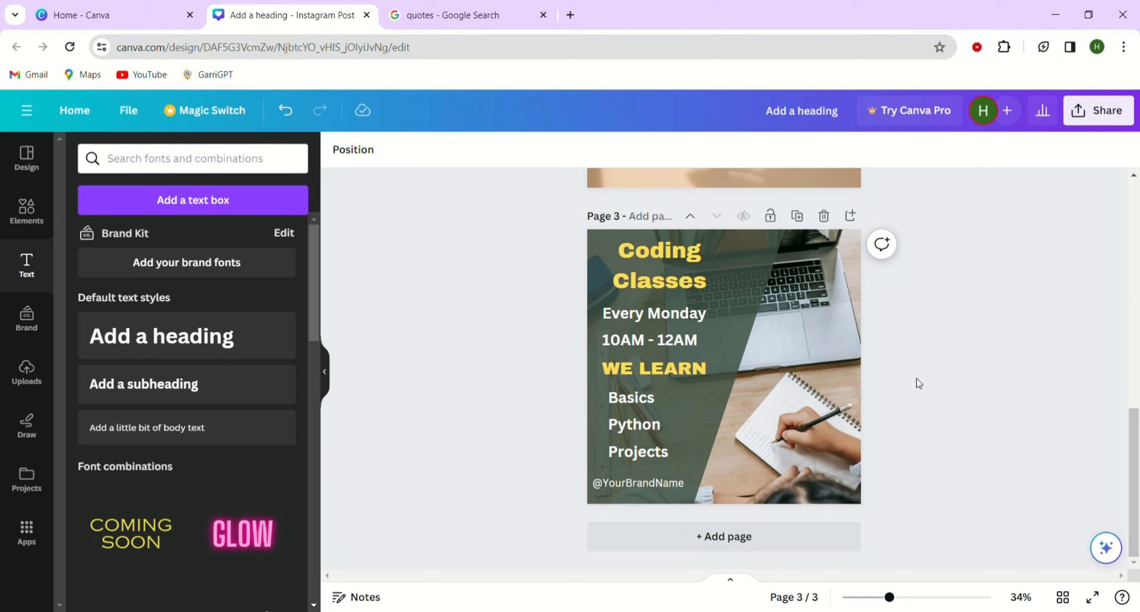
Create a public template link for the design from the sharing options and copy it.
click(1086, 120)
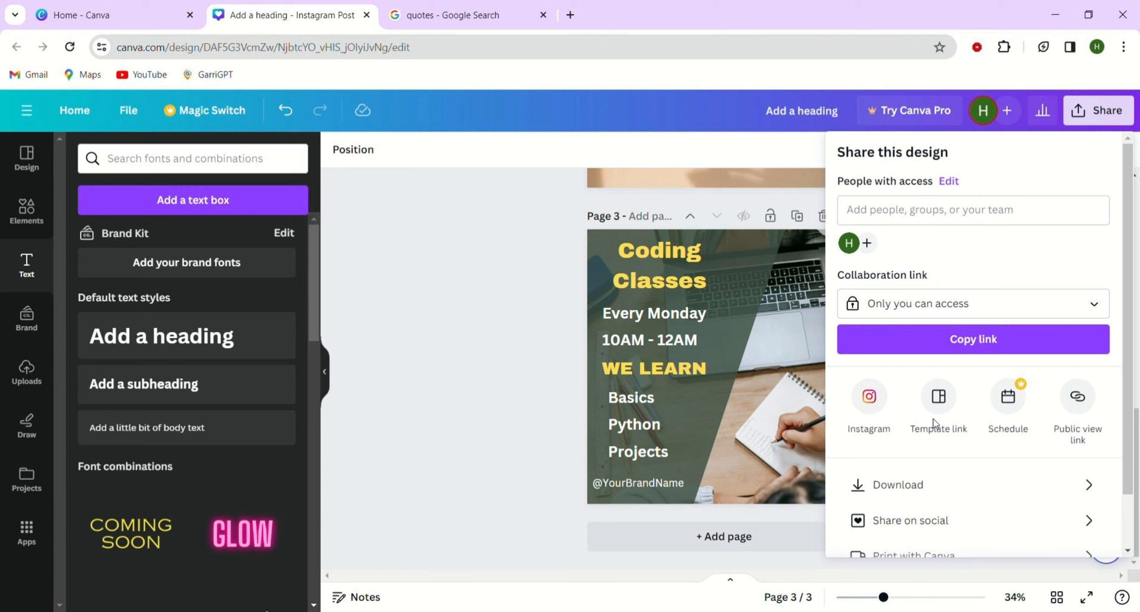
scroll(933, 418, down, 2)
click(883, 540)
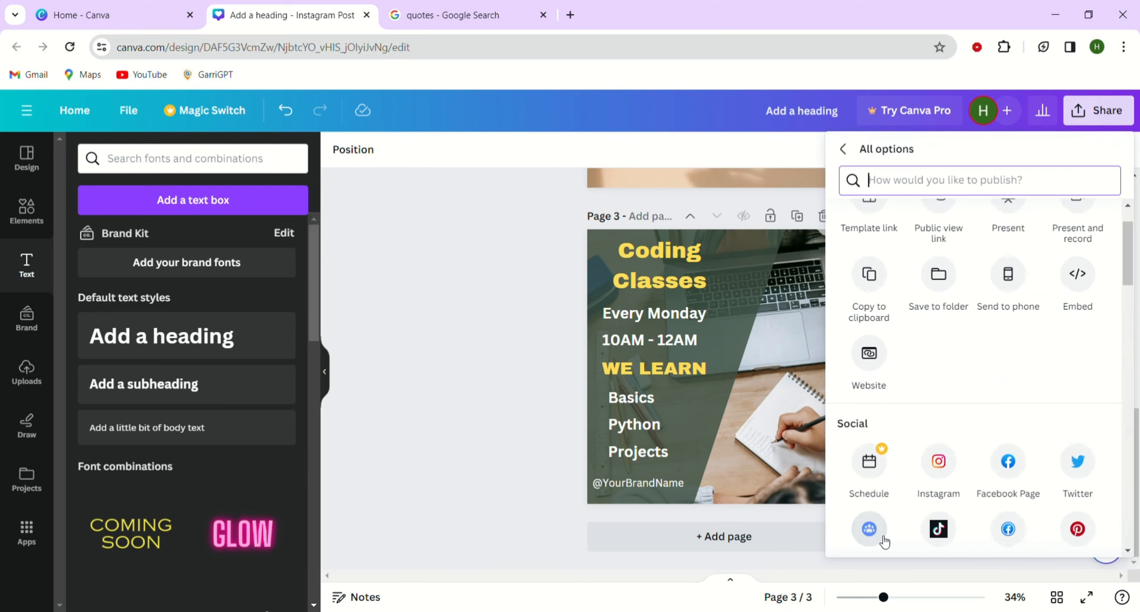
scroll(916, 342, up, 2)
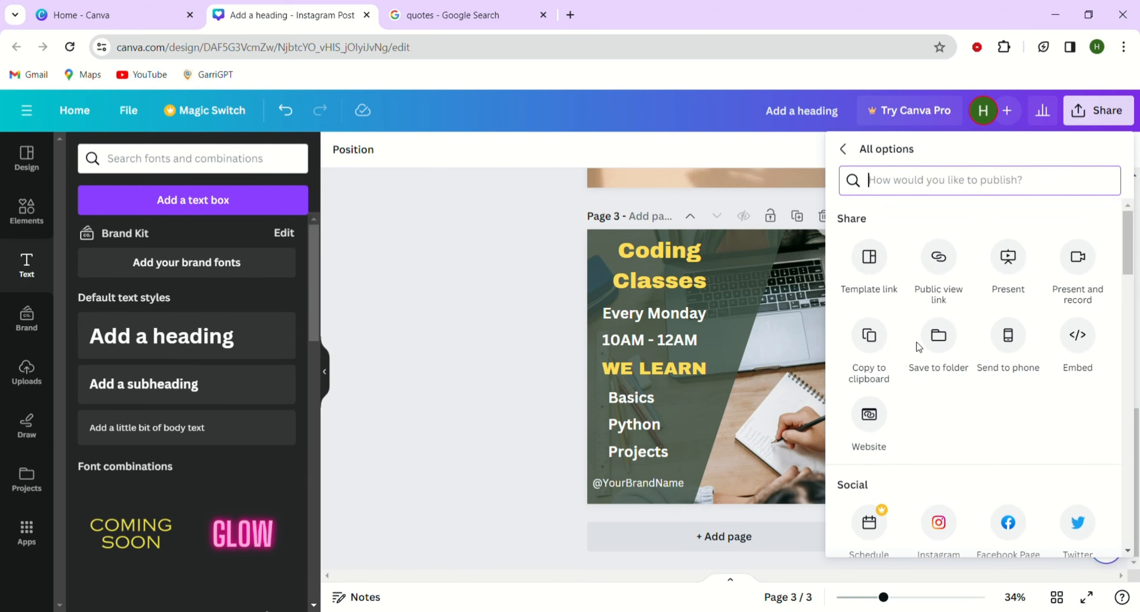
click(868, 257)
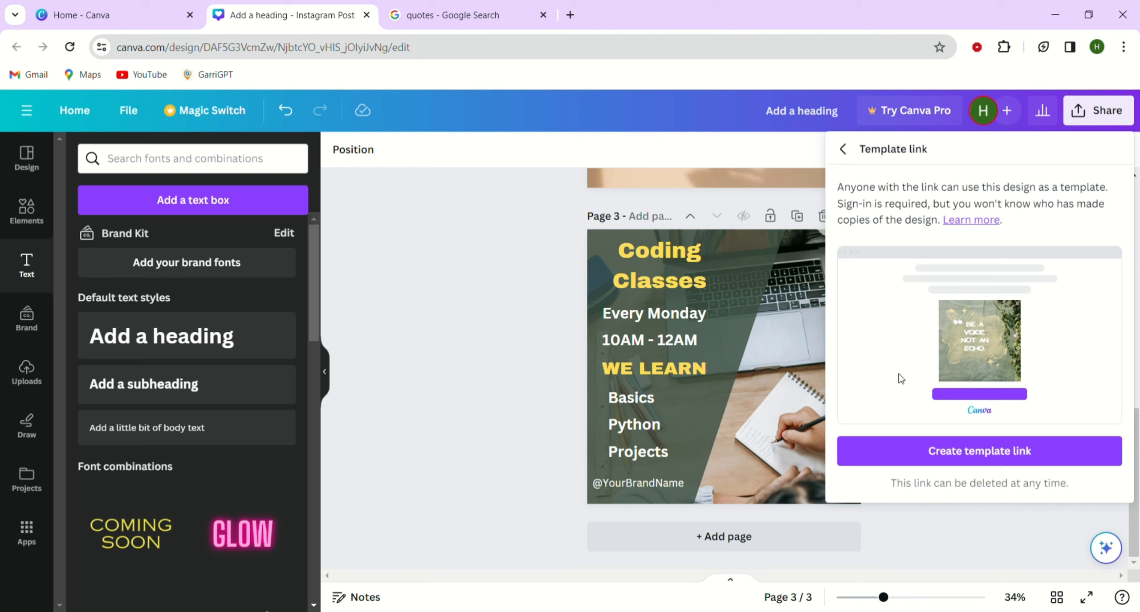
click(987, 461)
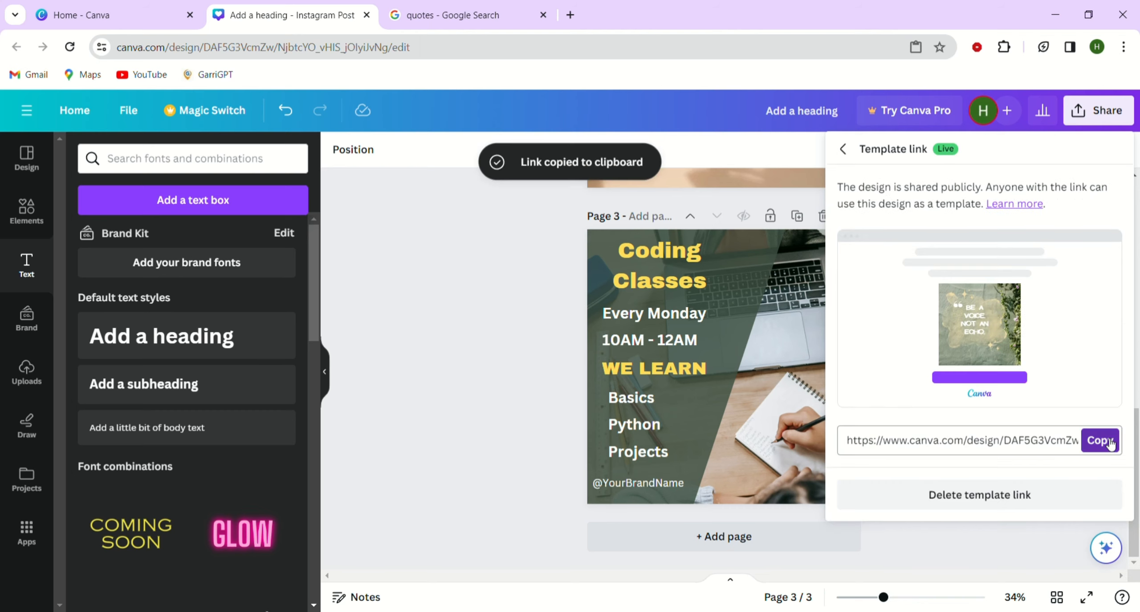
click(1109, 442)
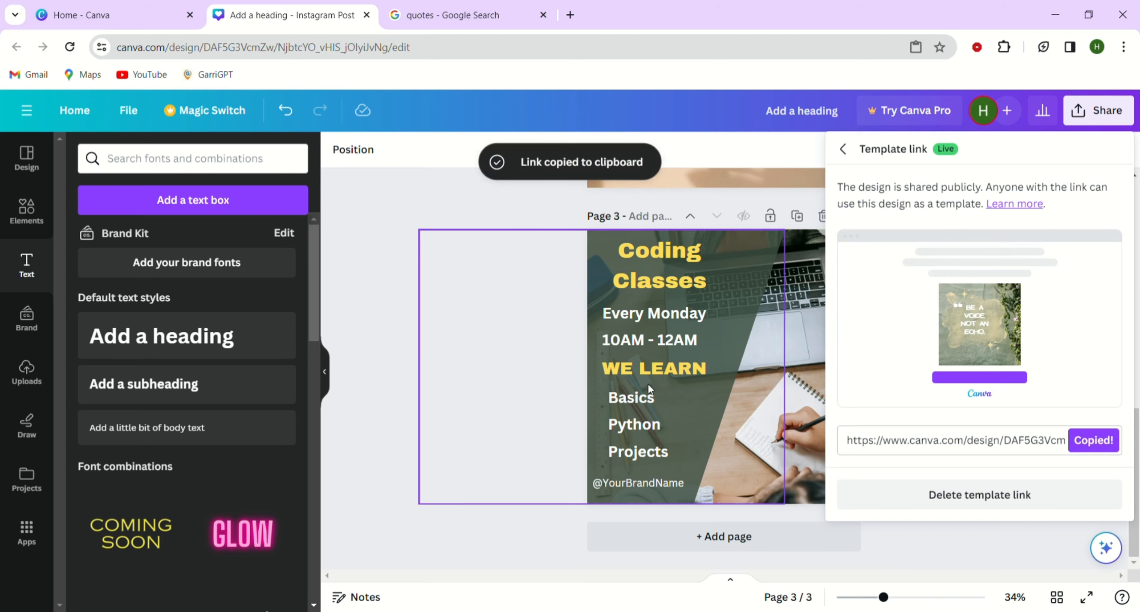
Open the "Sharing PDF" poster from the recent designs on the home page and return to the Instagram post design.
click(107, 13)
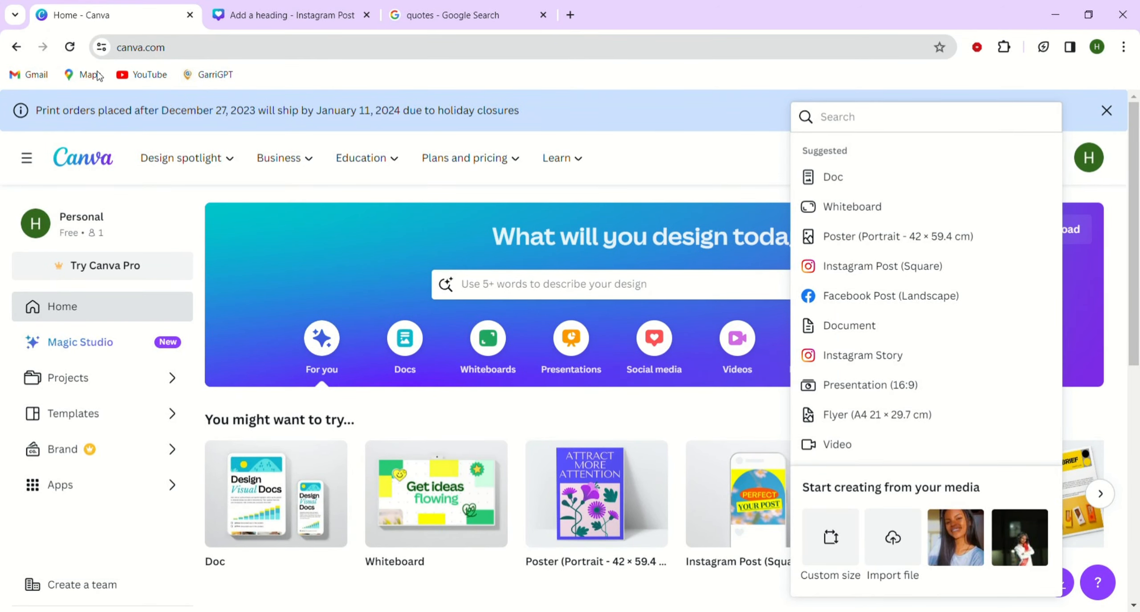
scroll(210, 363, down, 5)
scroll(211, 370, down, 2)
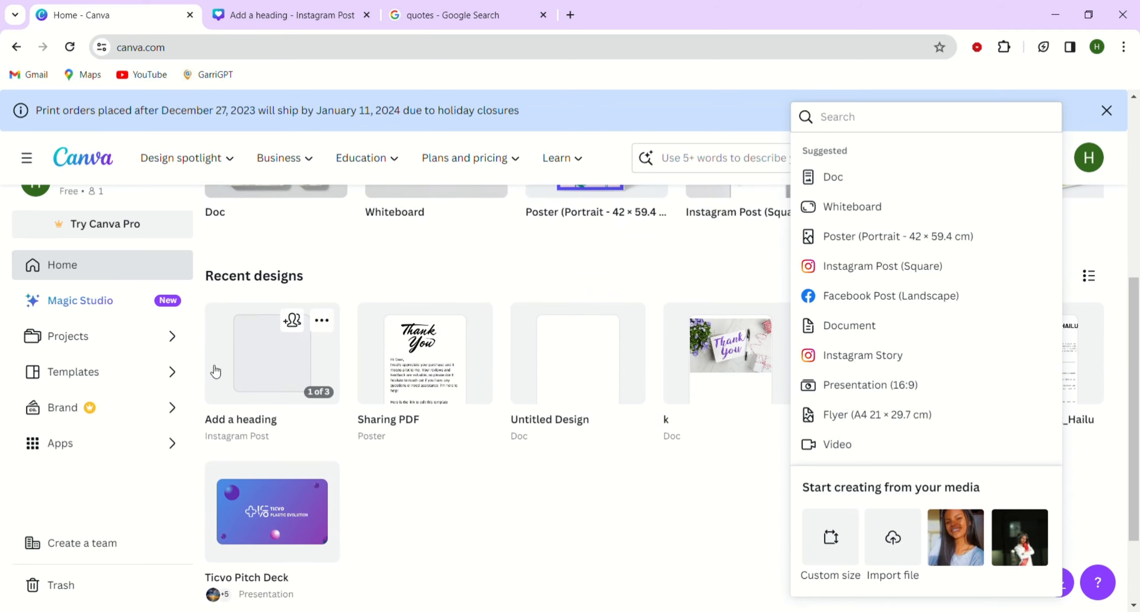
click(439, 359)
click(449, 10)
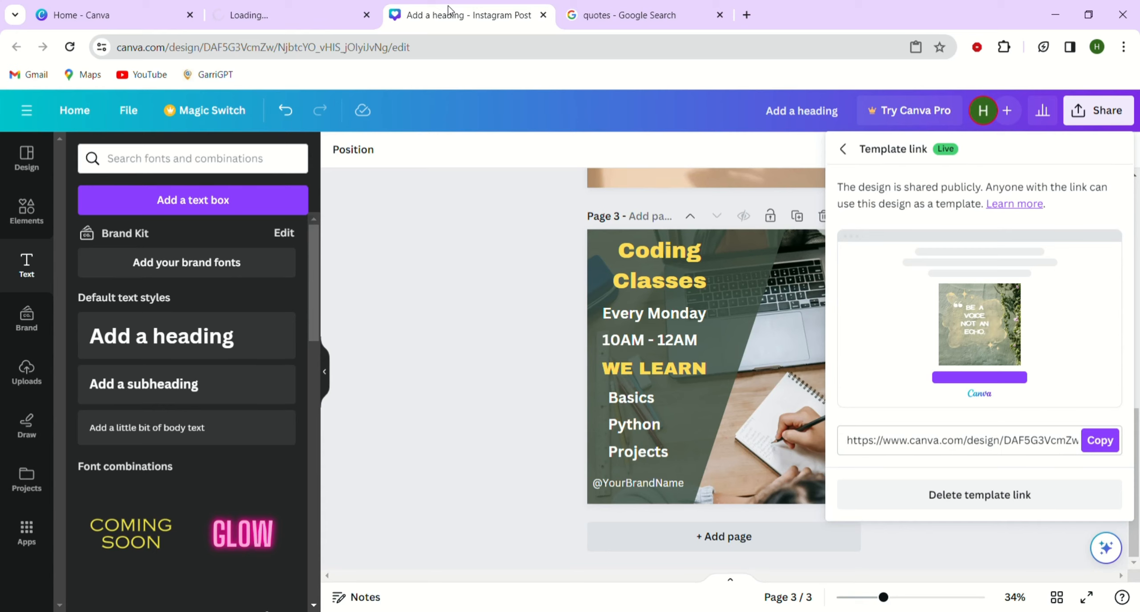
Return to the home page and open the "Sharing PDF" poster from the recent designs.
click(247, 14)
click(110, 7)
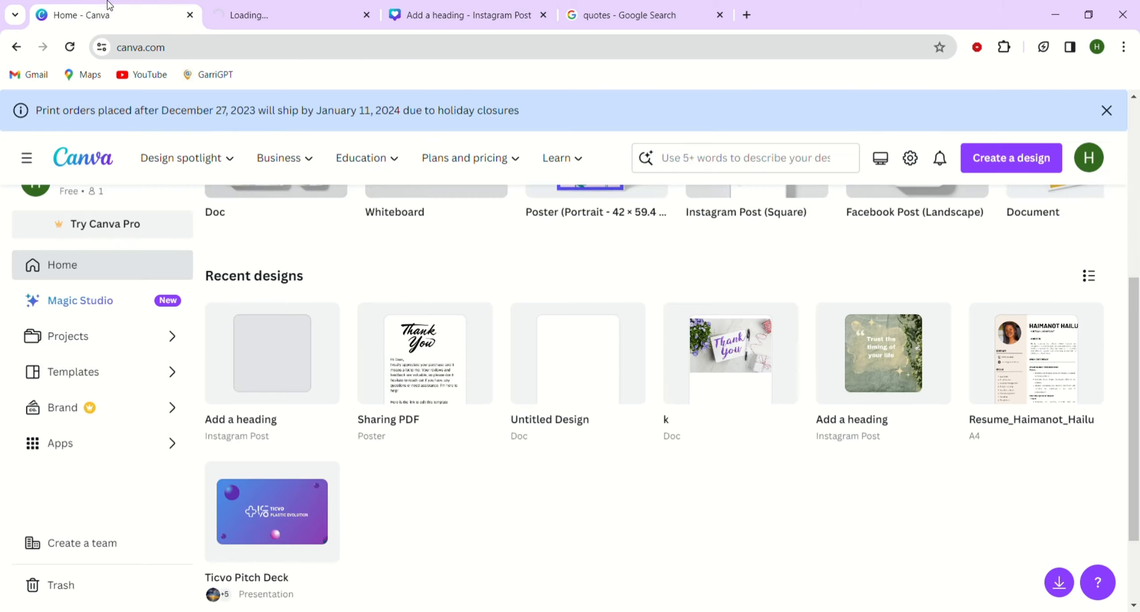
click(416, 375)
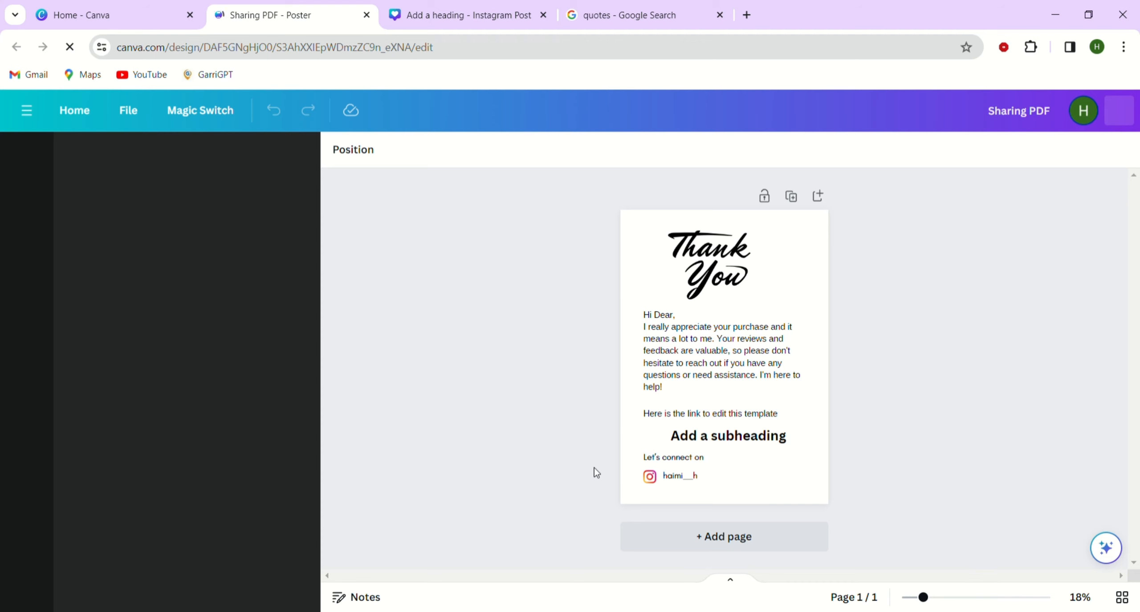
Replace the subheading under "Here is the link to edit this template" with "Quotes and Courses".
double_click(736, 446)
key(BackSpace)
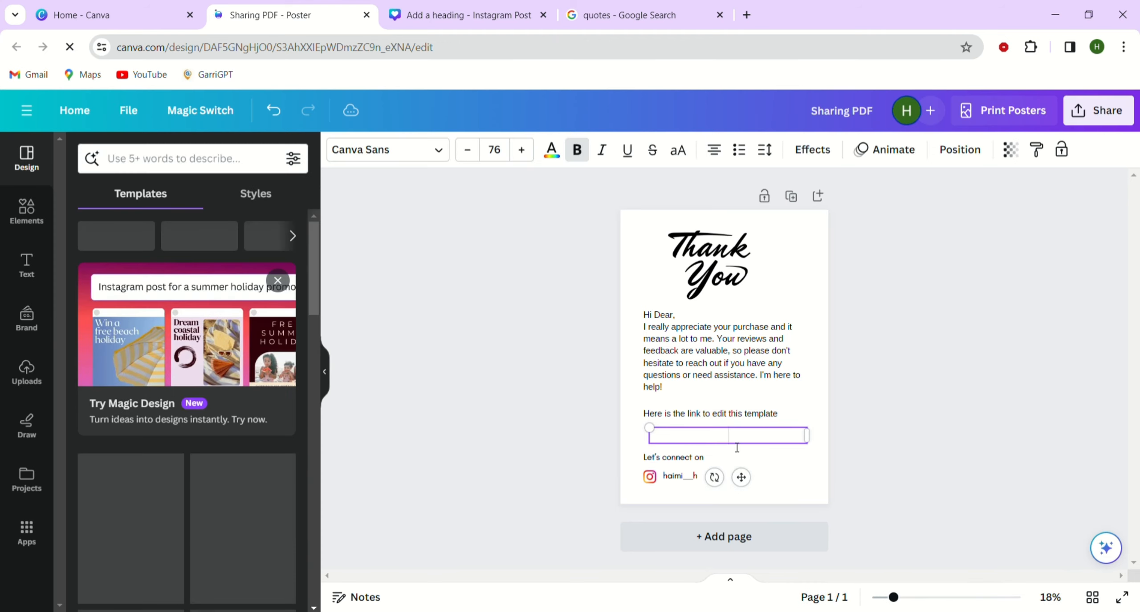
text(Quotes and Co)
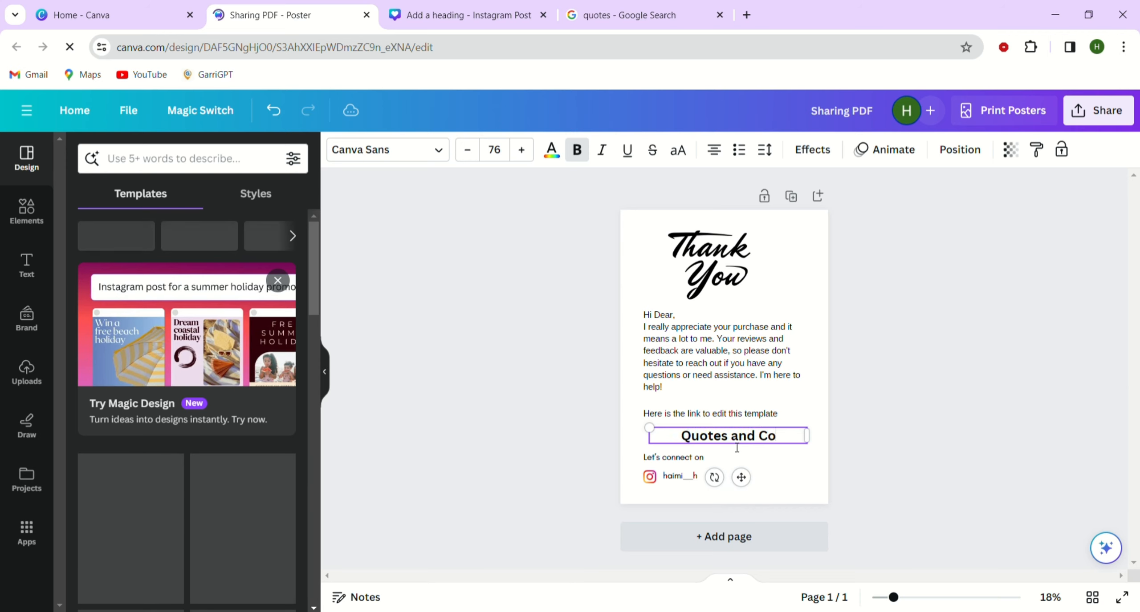
text(urses)
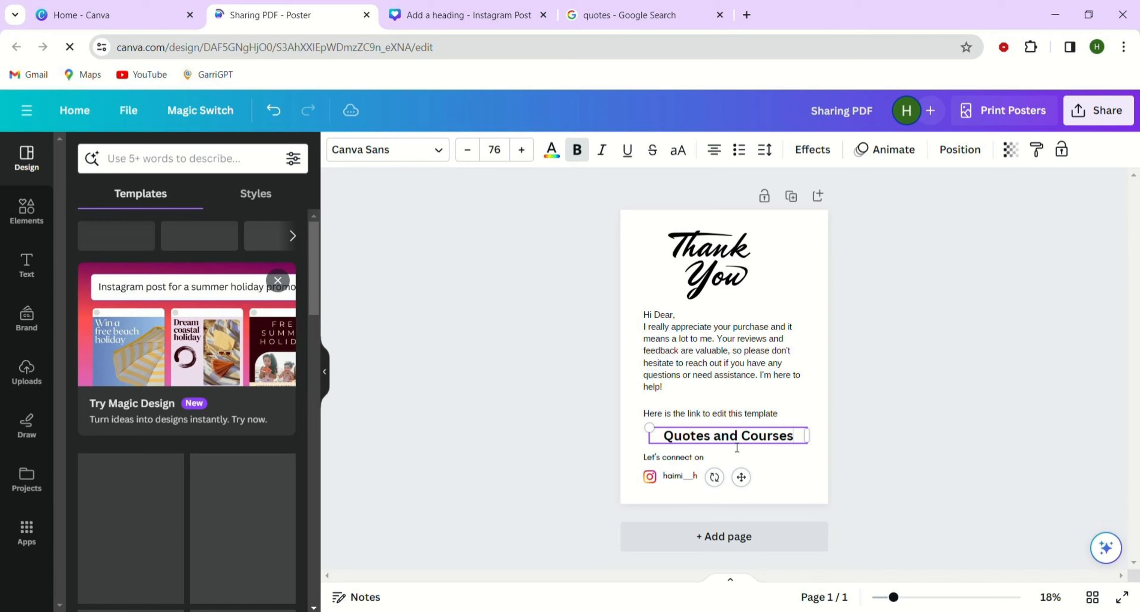
Link the "Quotes and Courses" text to the copied template link, keeping the display mode as Link, and reselect the text.
right_click(791, 441)
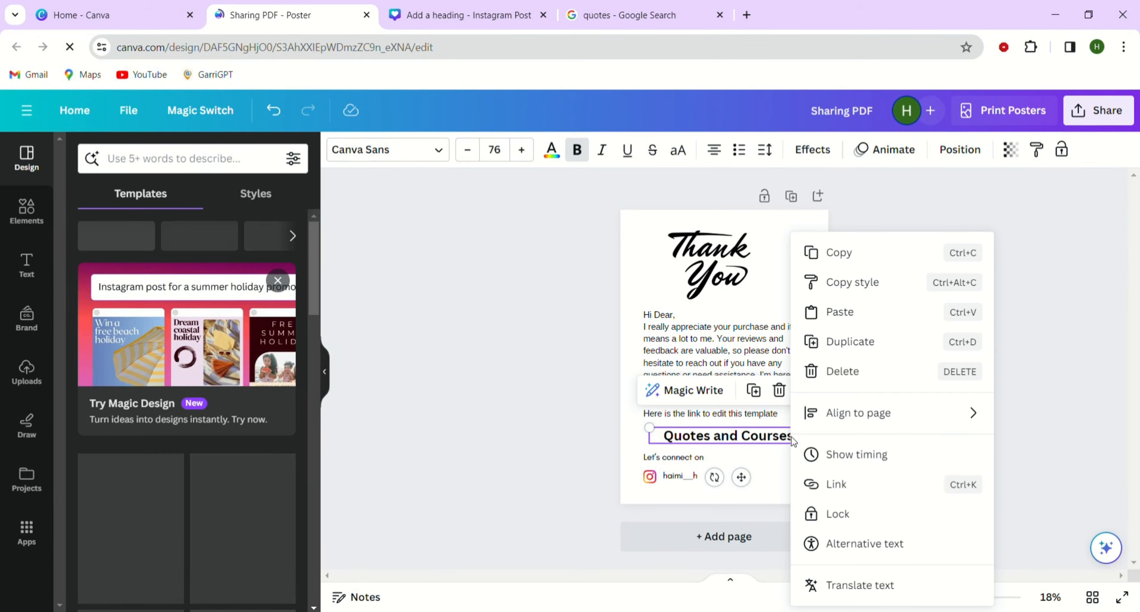
click(822, 486)
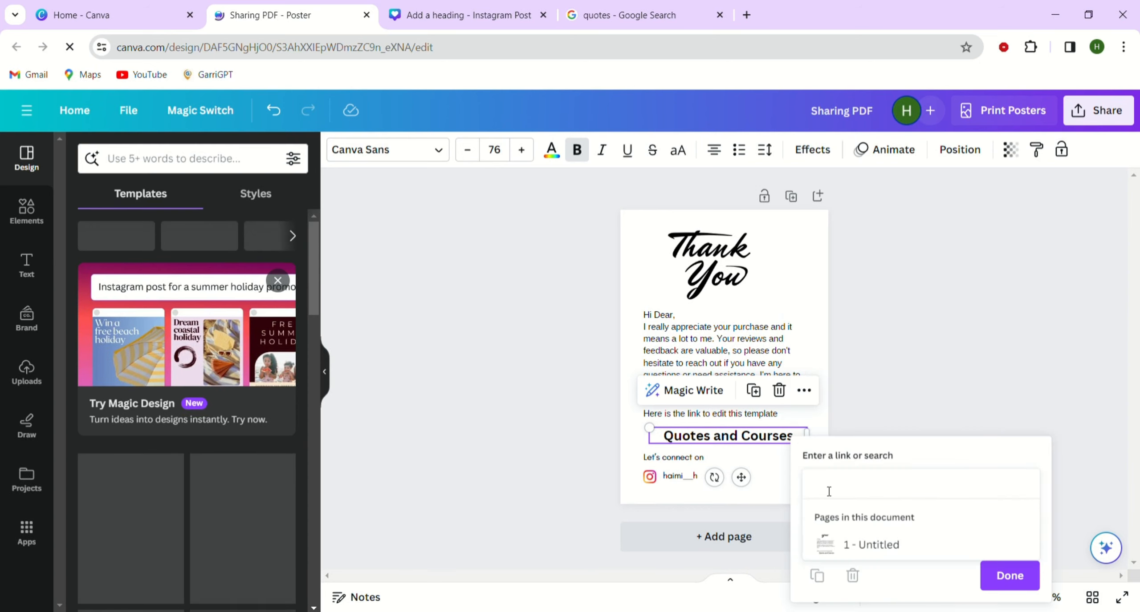
key(ctrl+v)
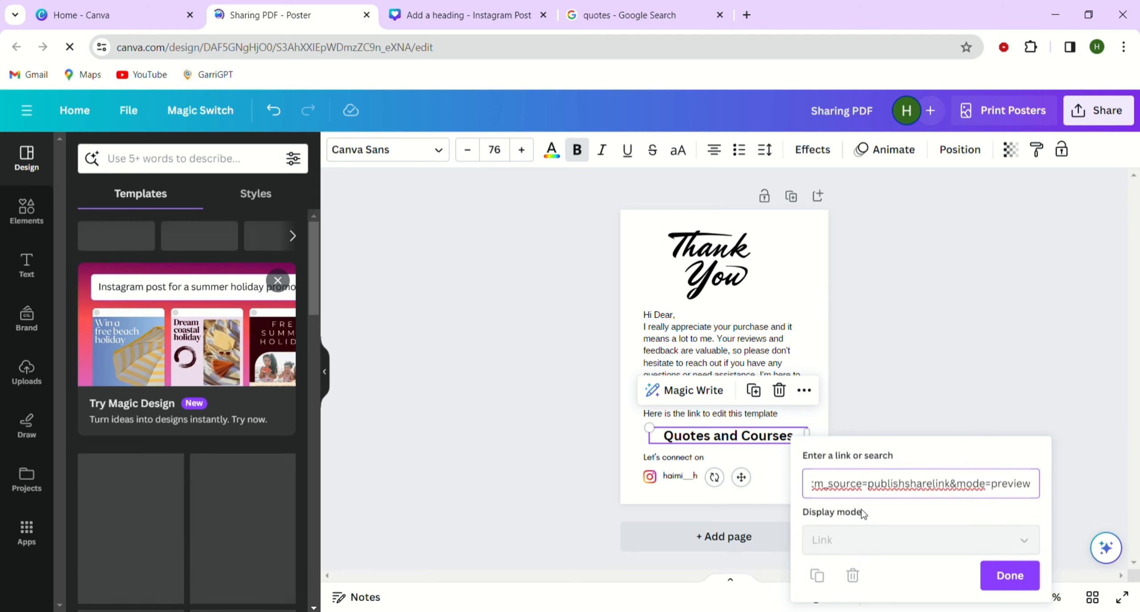
click(1004, 586)
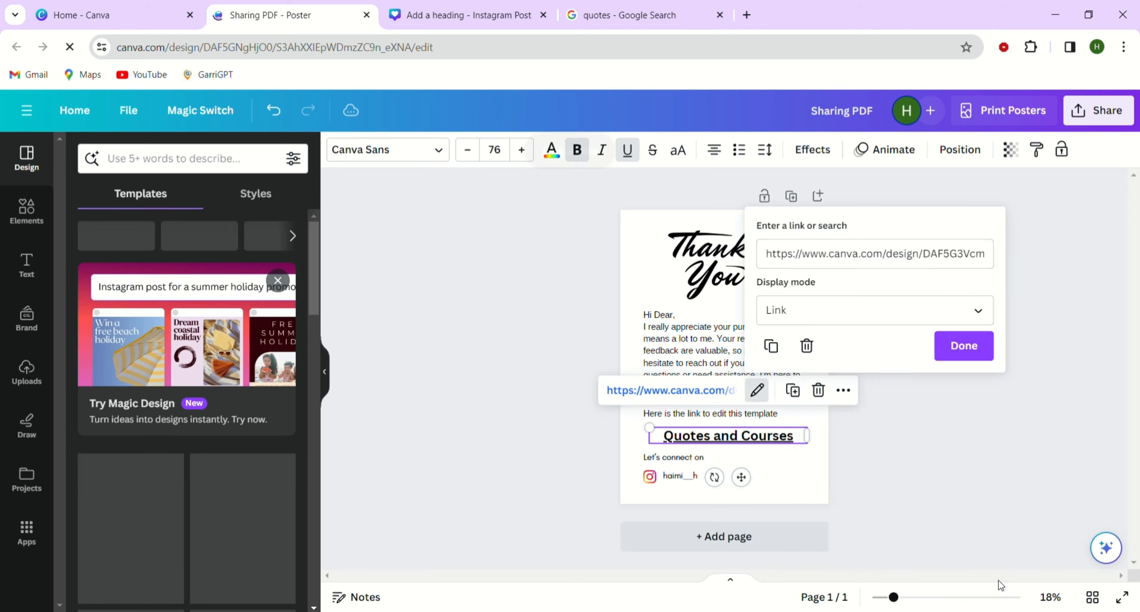
click(983, 357)
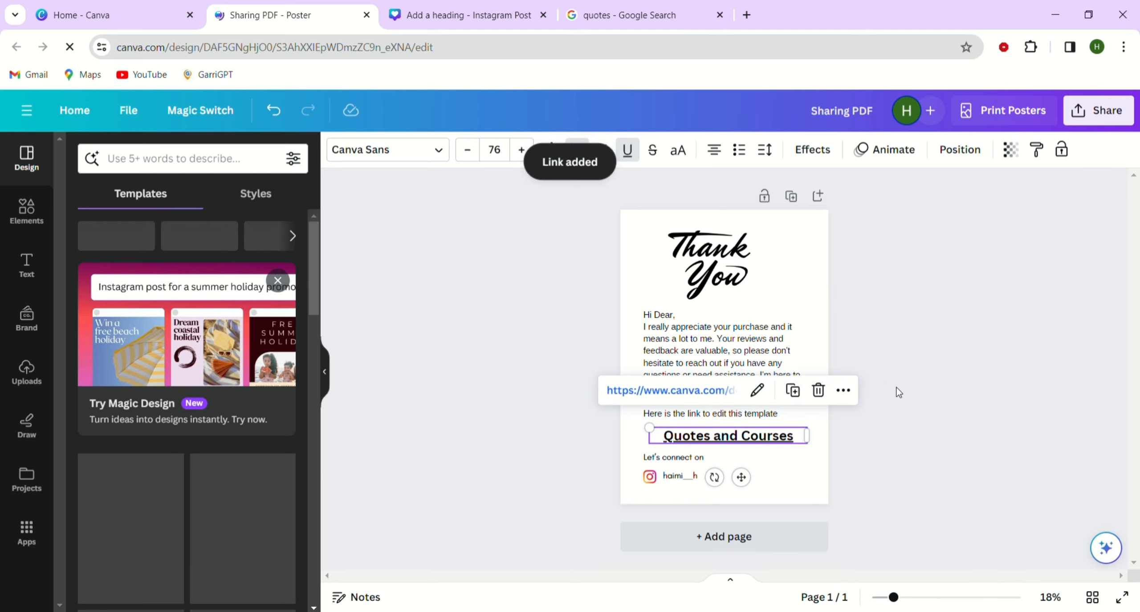
click(878, 386)
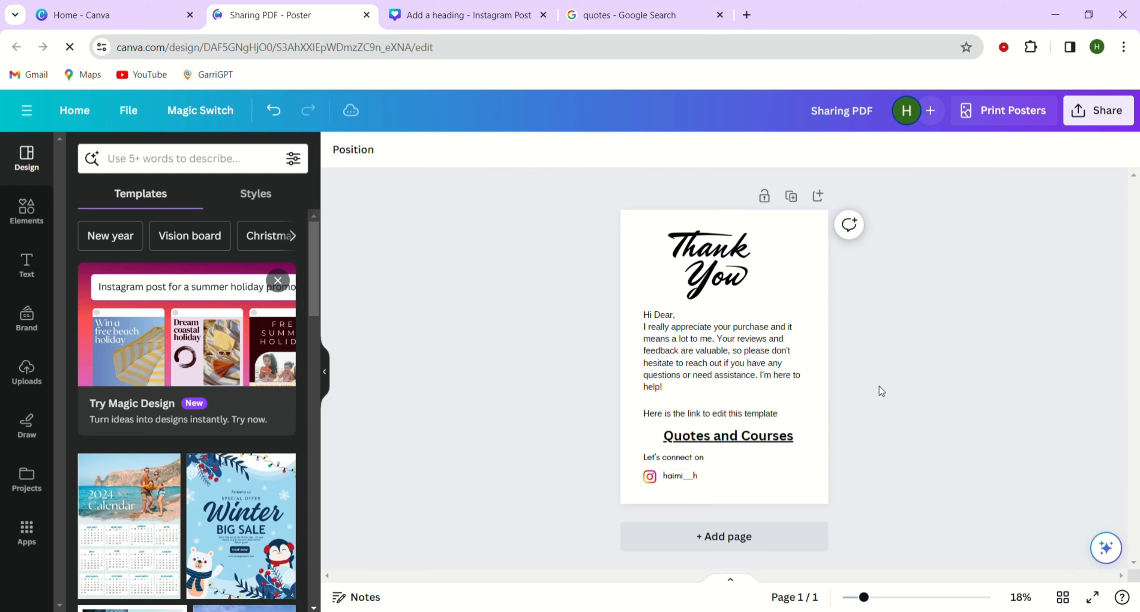
click(728, 438)
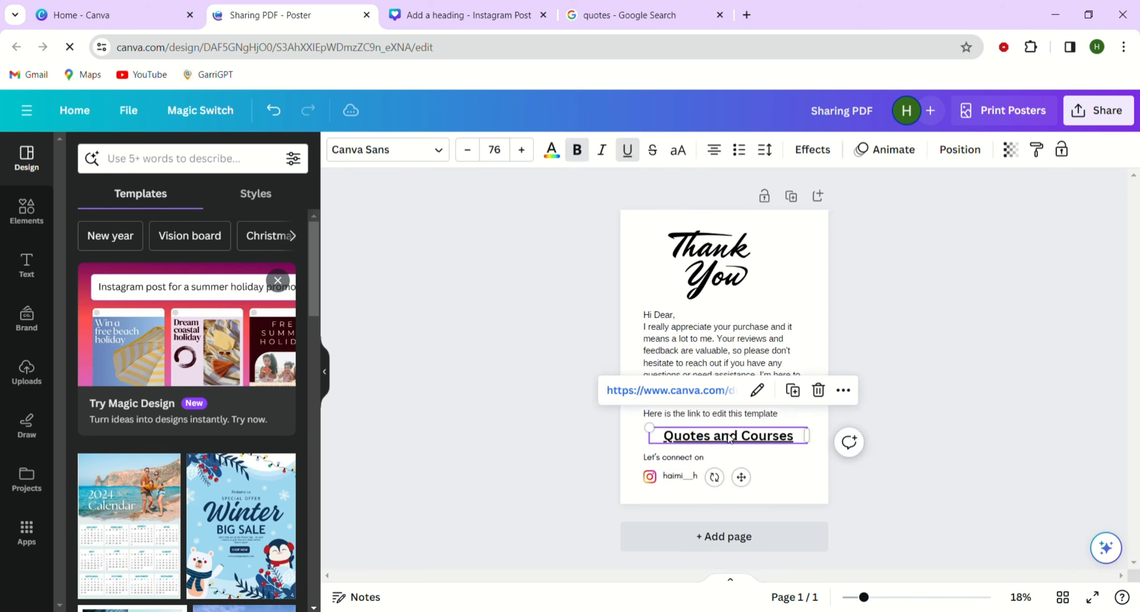